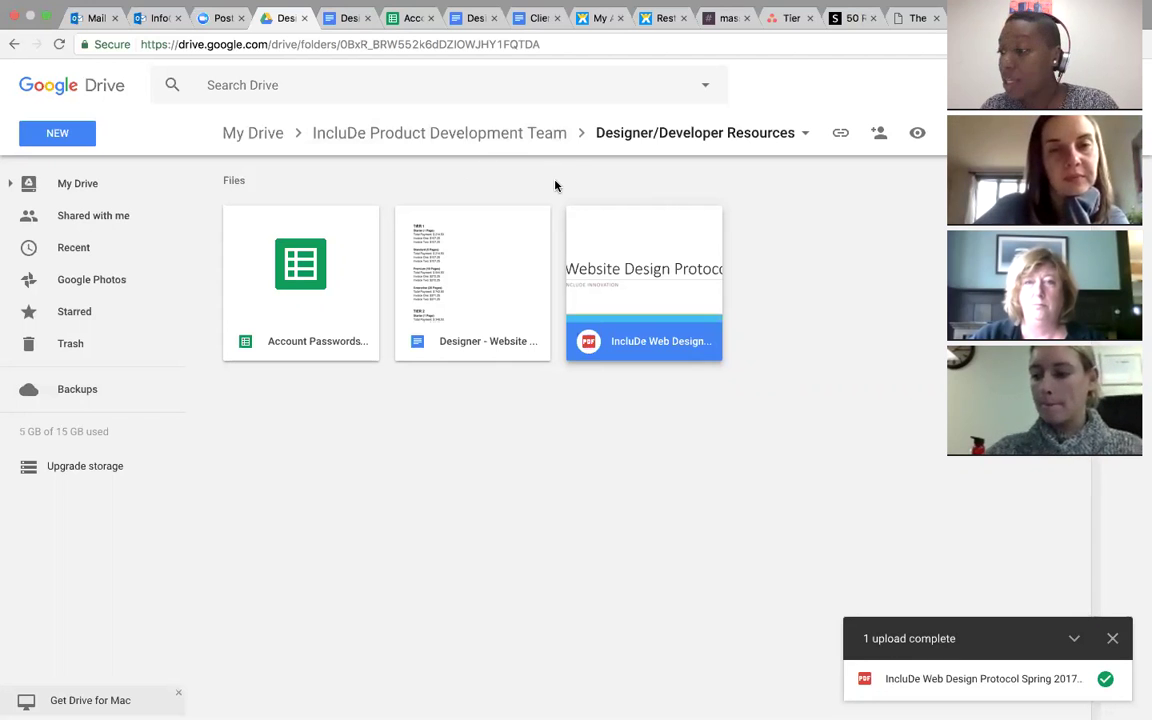
Step: Switch to Asana and review the Tier 2 - 10 Page Website project's options and its sprint task list
mouse_move(384, 8)
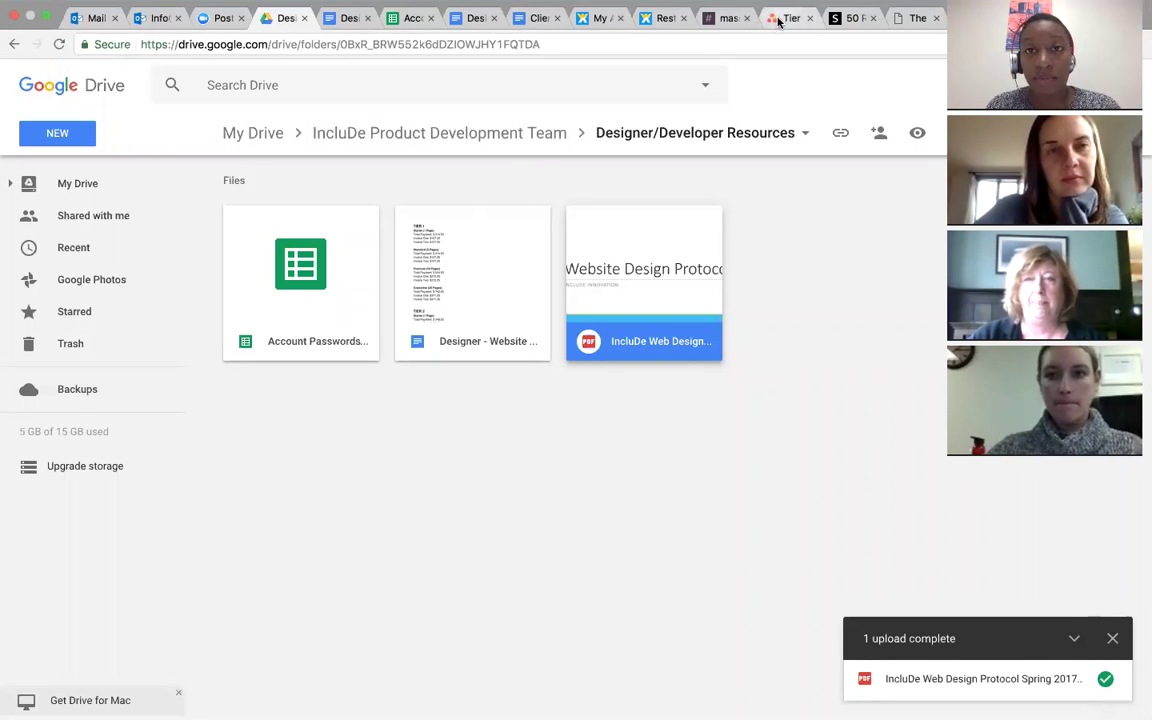
click(779, 20)
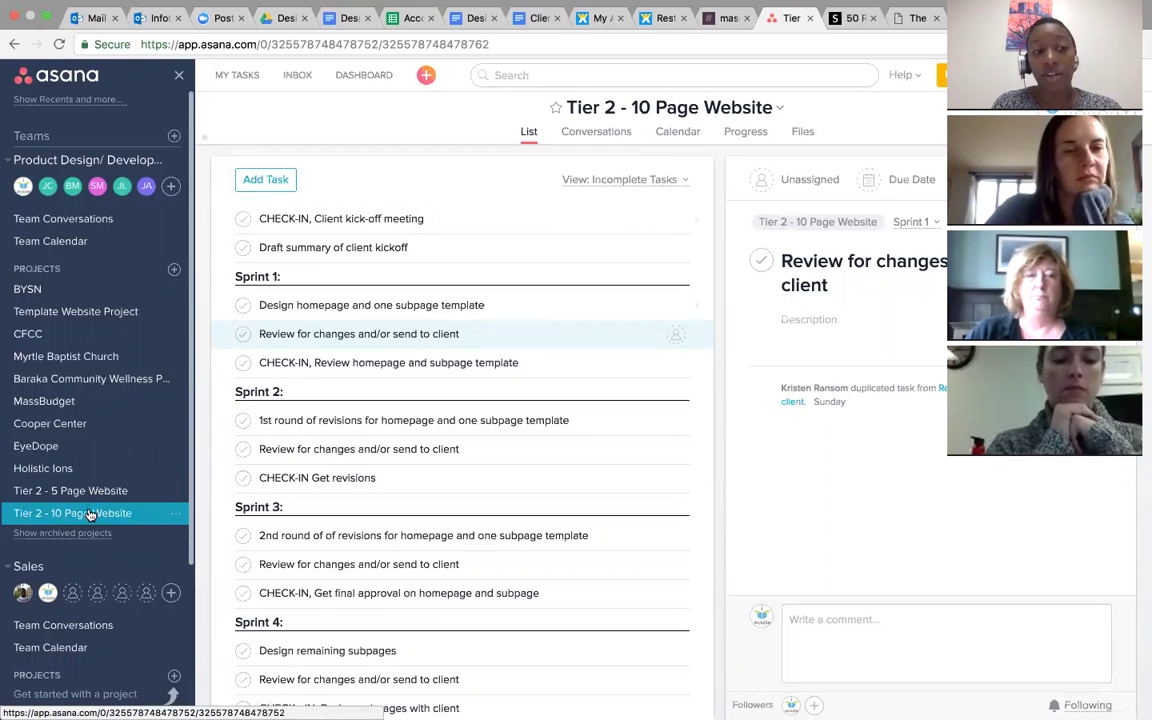
click(168, 516)
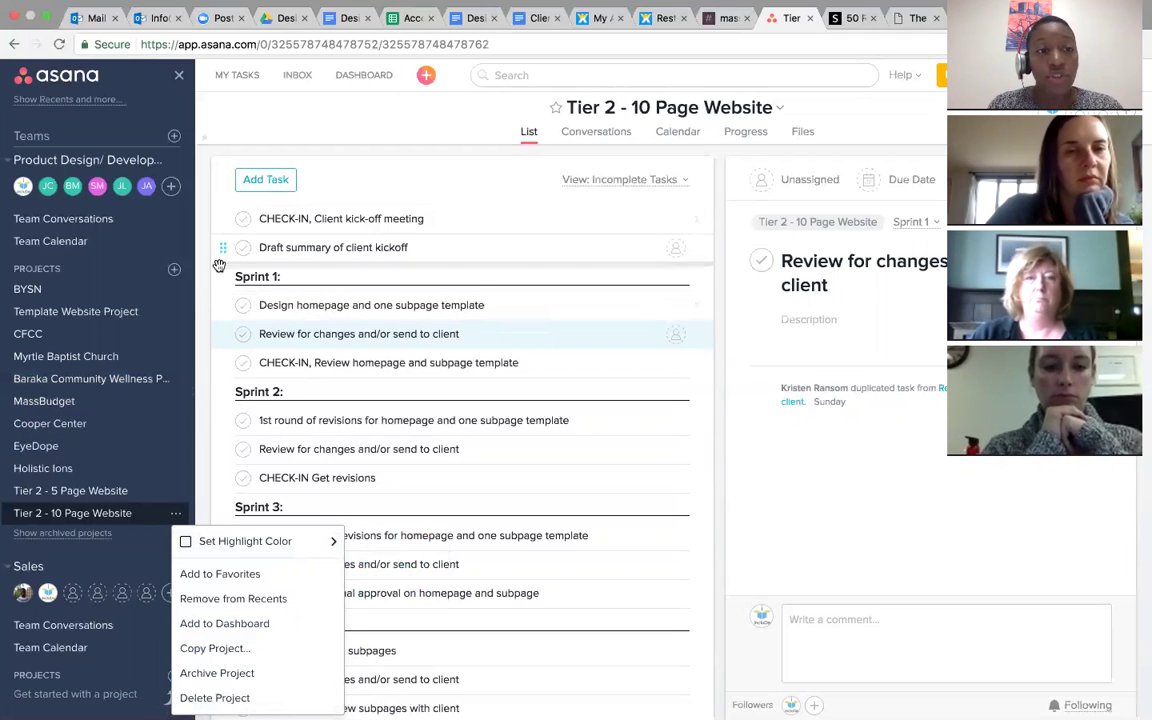
click(186, 250)
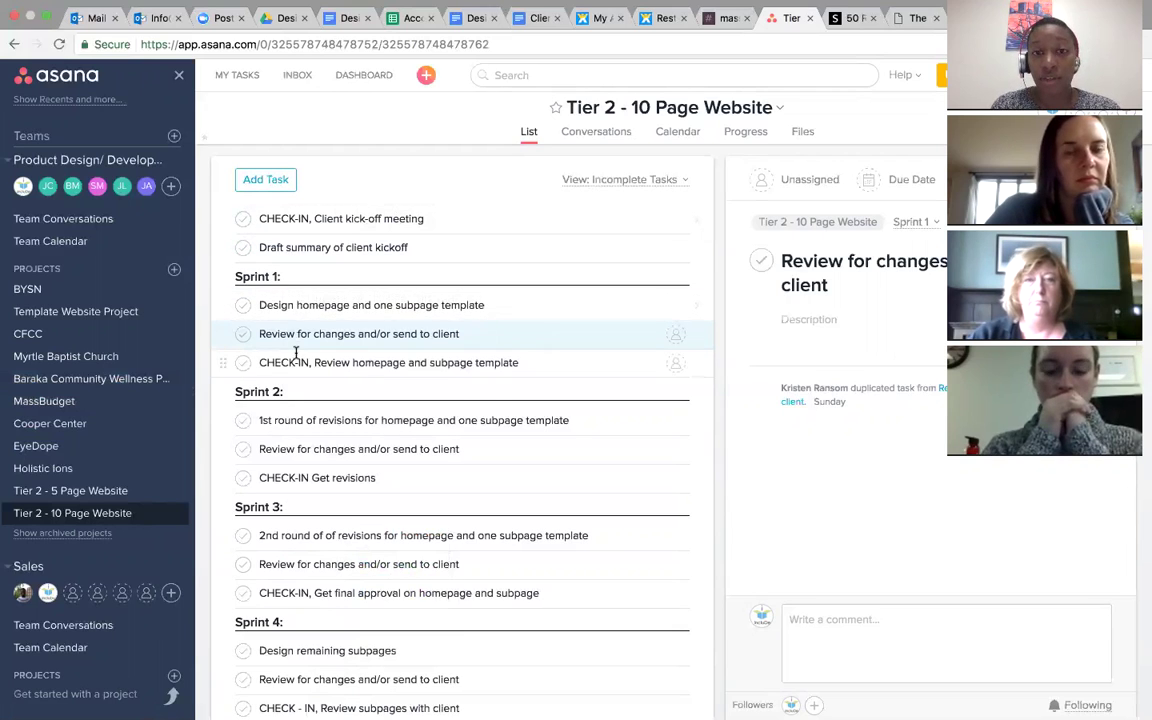
scroll(342, 340, down, 2)
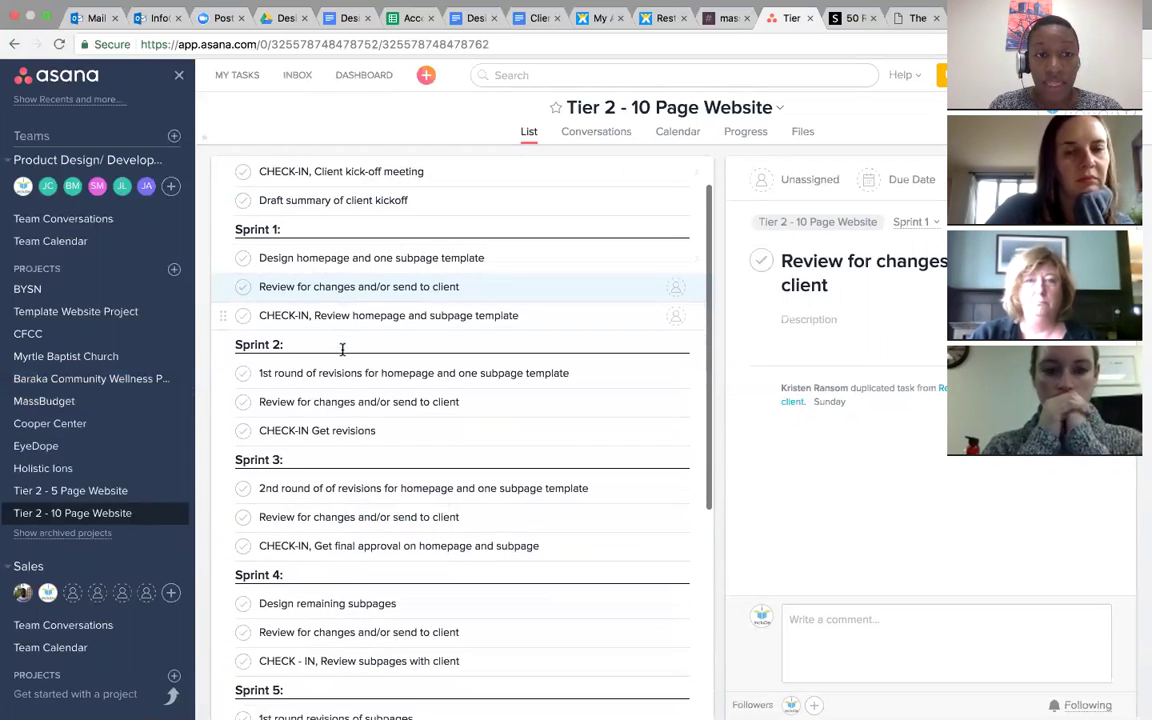
scroll(342, 349, up, 2)
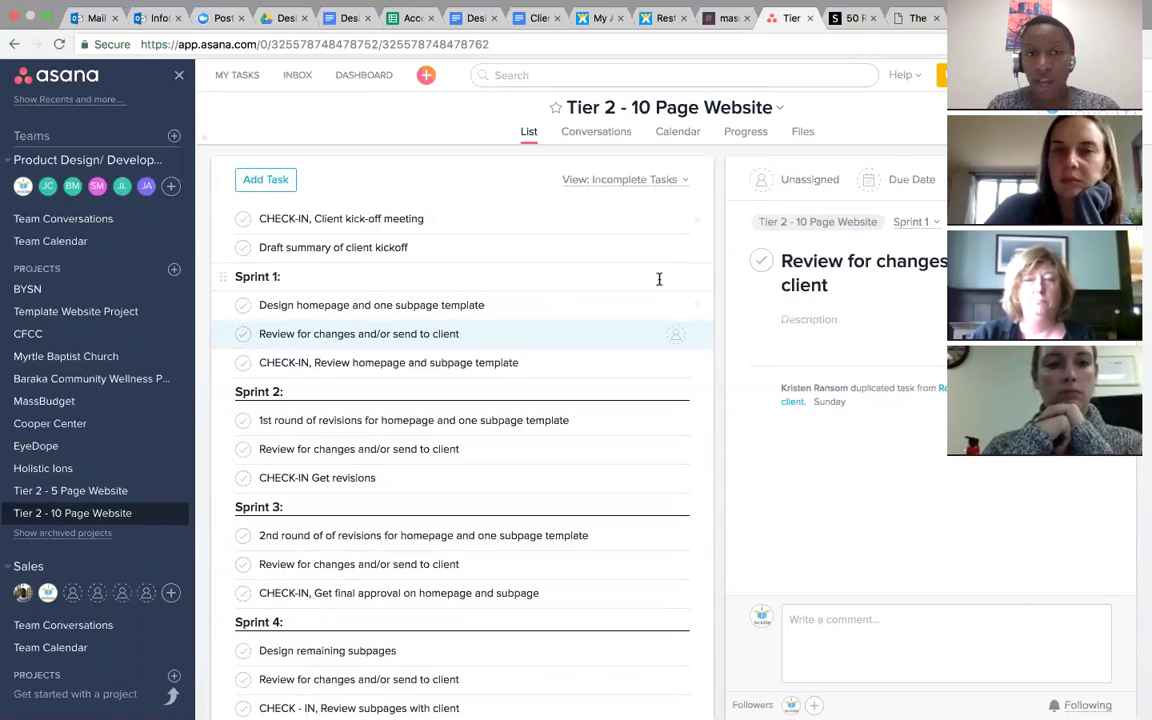
Step: Switch to Slack and view the channel creation form and the #massbudget channel's message field
click(702, 24)
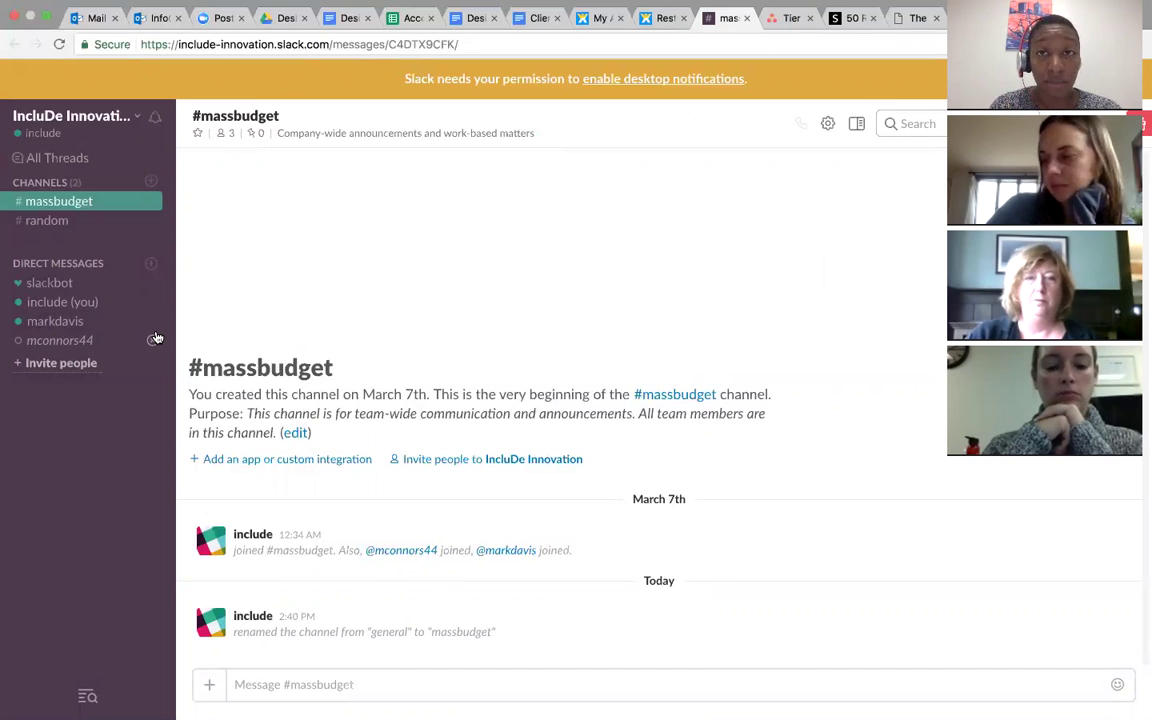
click(151, 183)
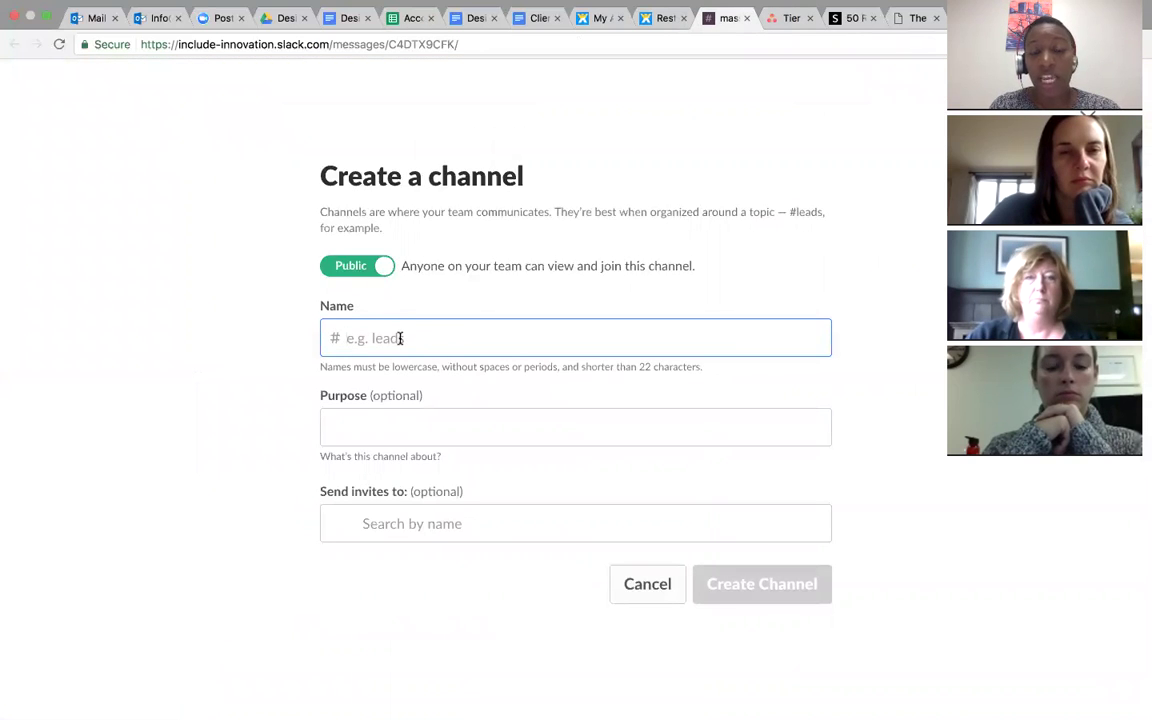
key(Escape)
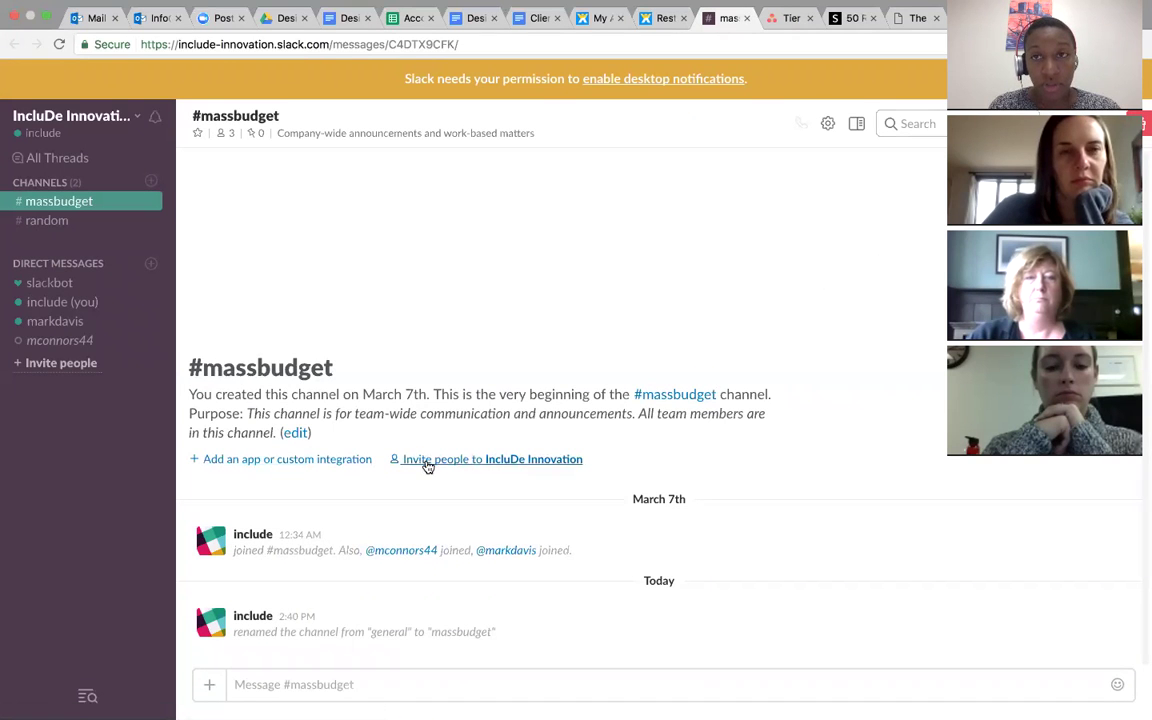
click(387, 684)
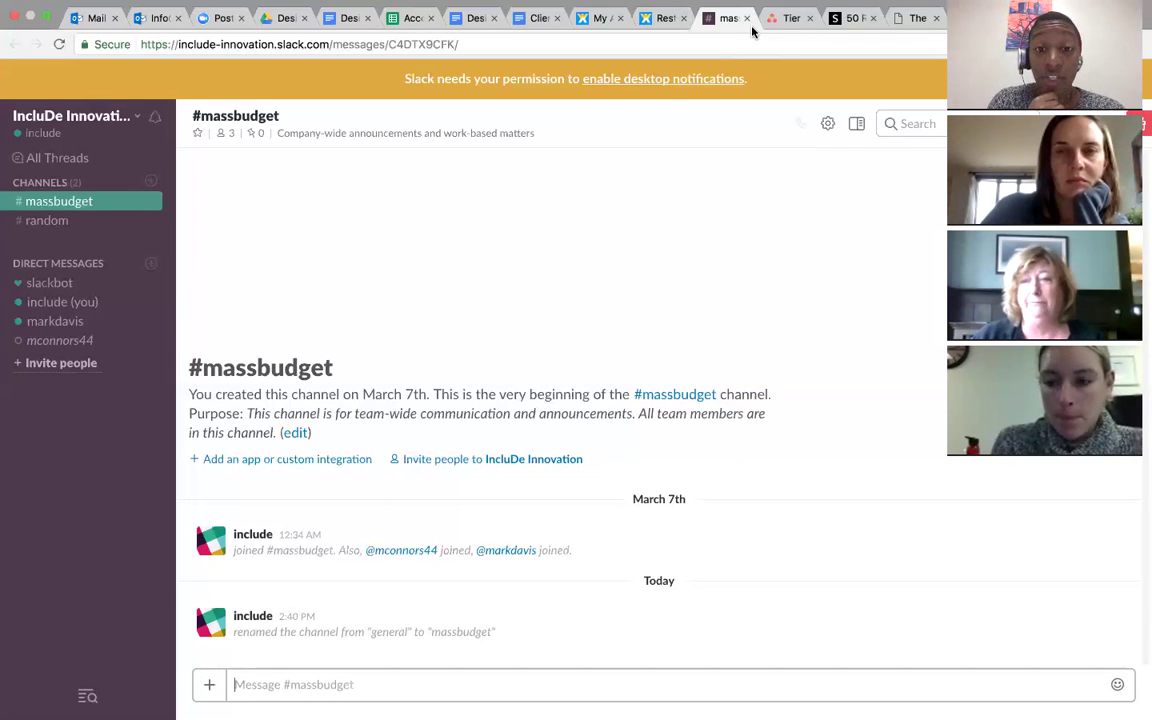
Step: Switch to Asana and rename Sprint 3's first task to "2nd round of revisions for homepage and one subpage template"
click(776, 22)
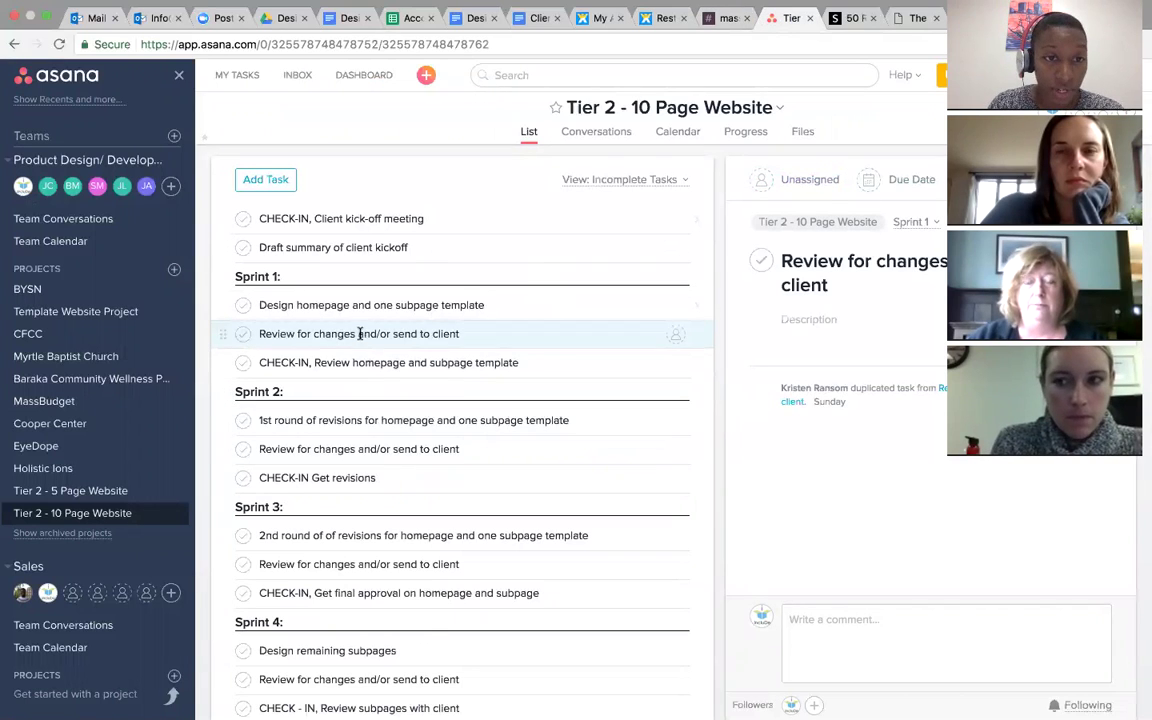
scroll(380, 452, down, 3)
scroll(380, 457, down, 1)
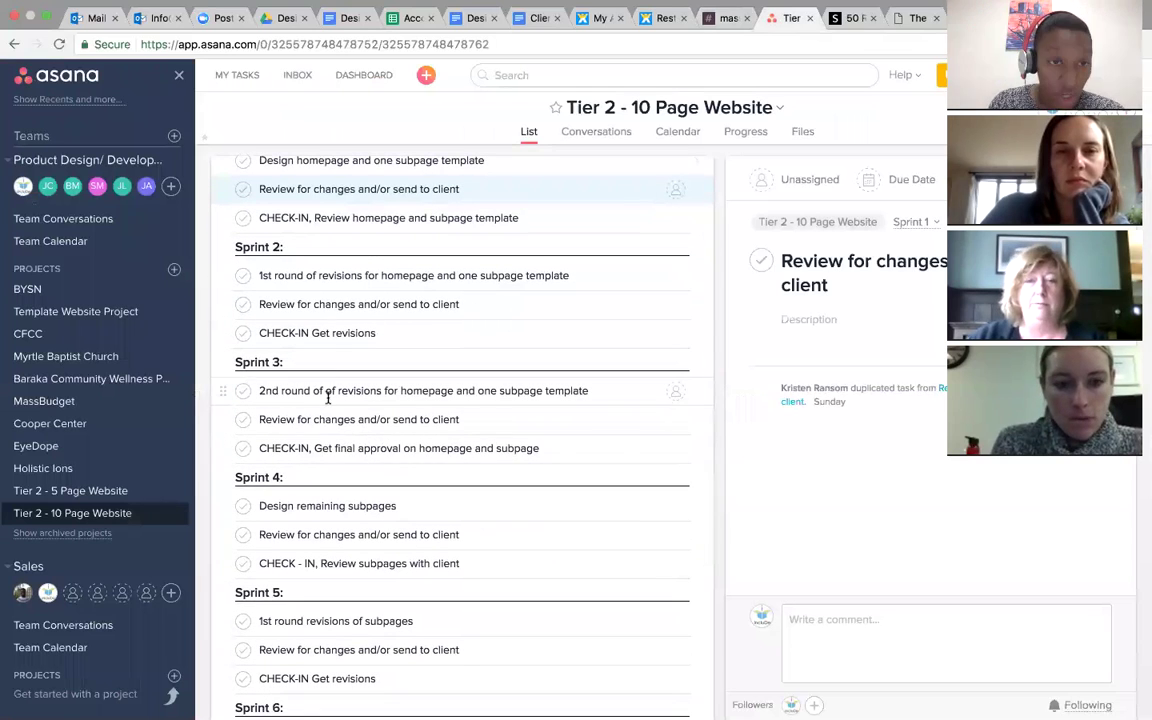
click(398, 335)
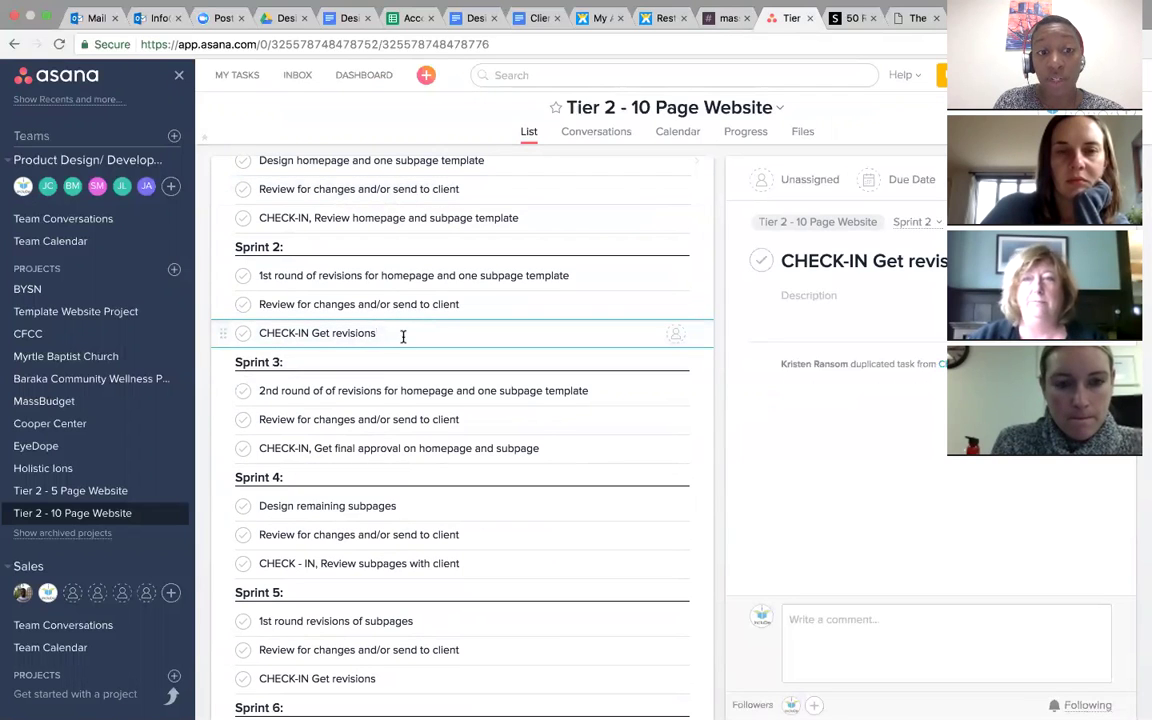
click(396, 391)
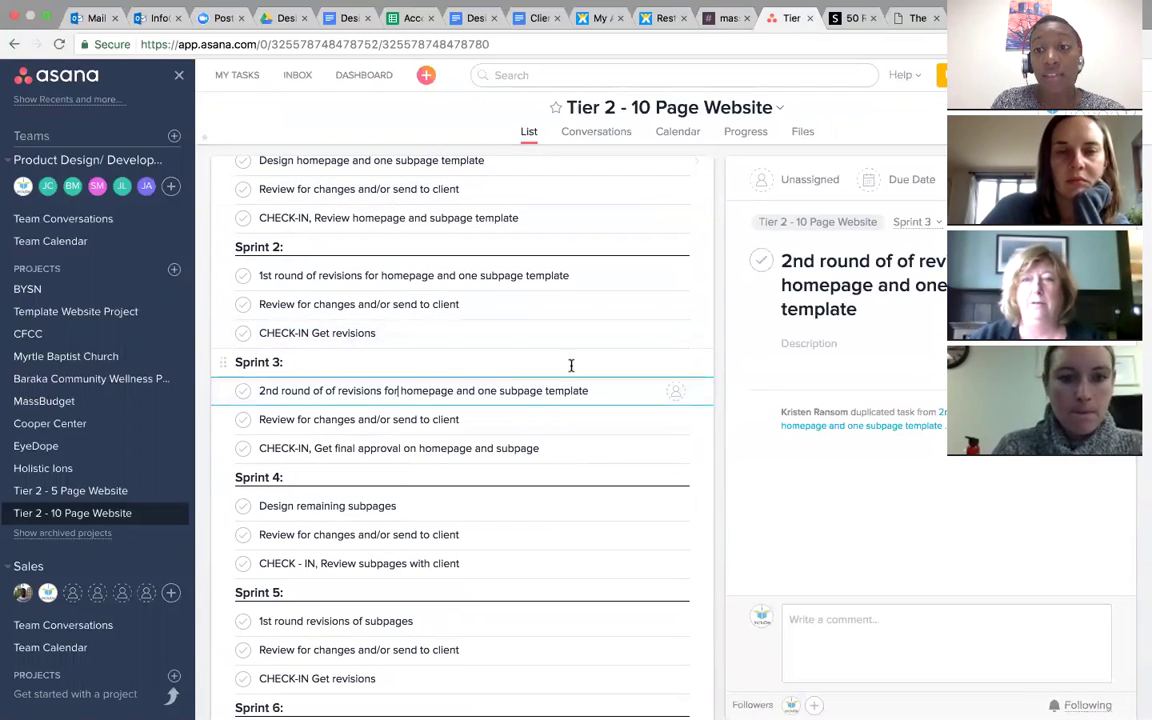
click(901, 261)
key(BackSpace)
key(BackSpace)
key(BackSpace)
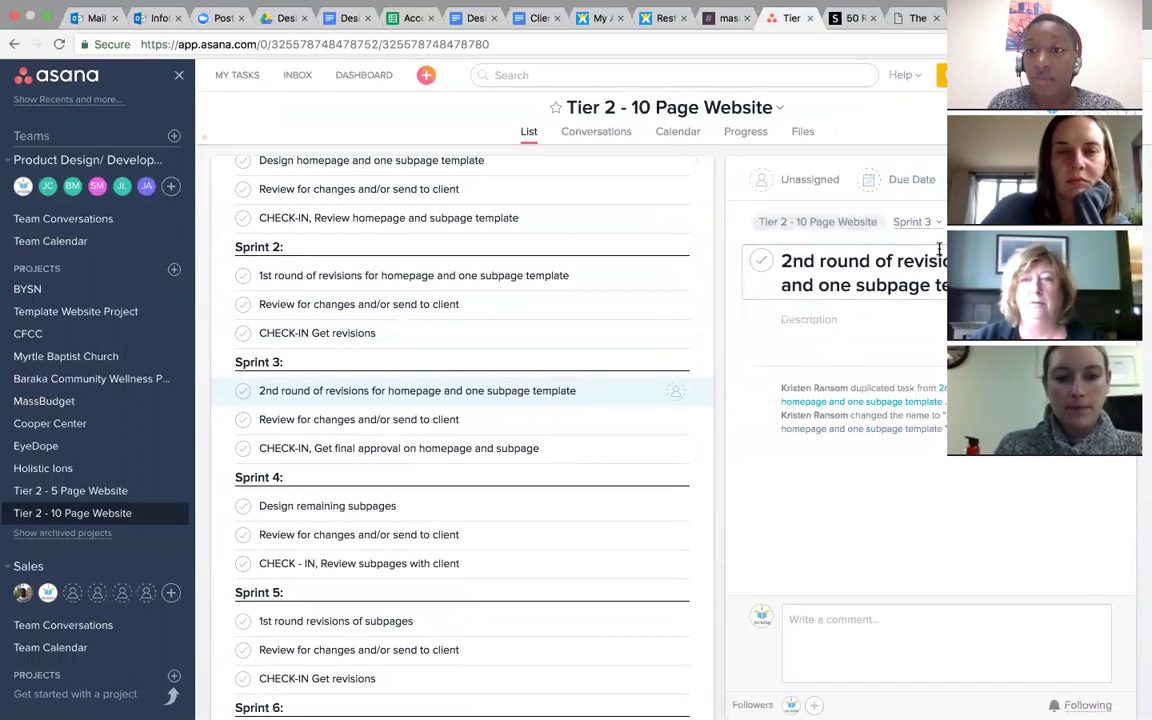
click(666, 308)
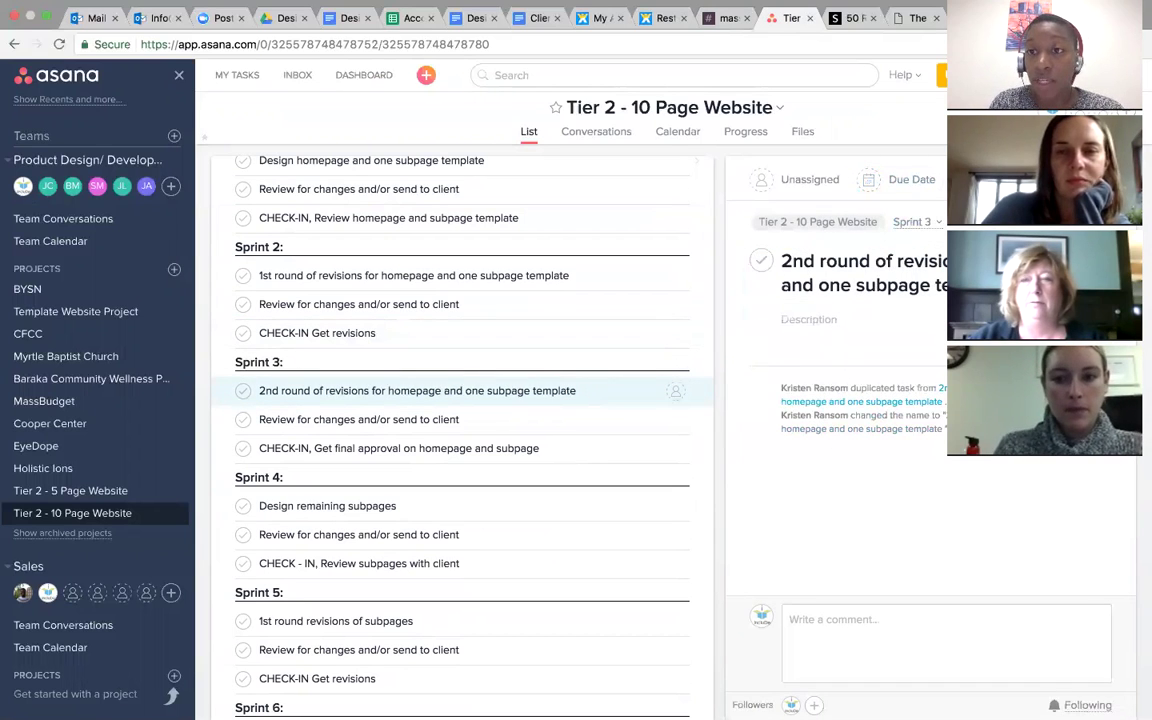
Step: Look through the Sprint 3 revisions task's additional actions and its file attachment sources
click(1110, 179)
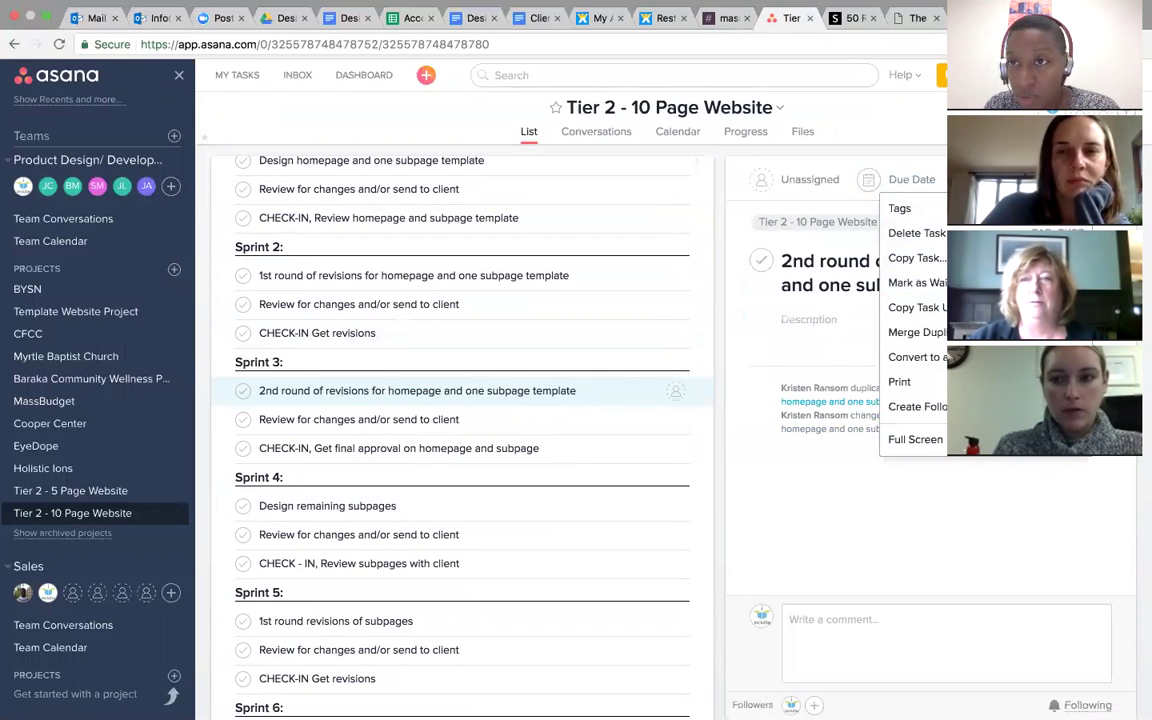
click(1075, 179)
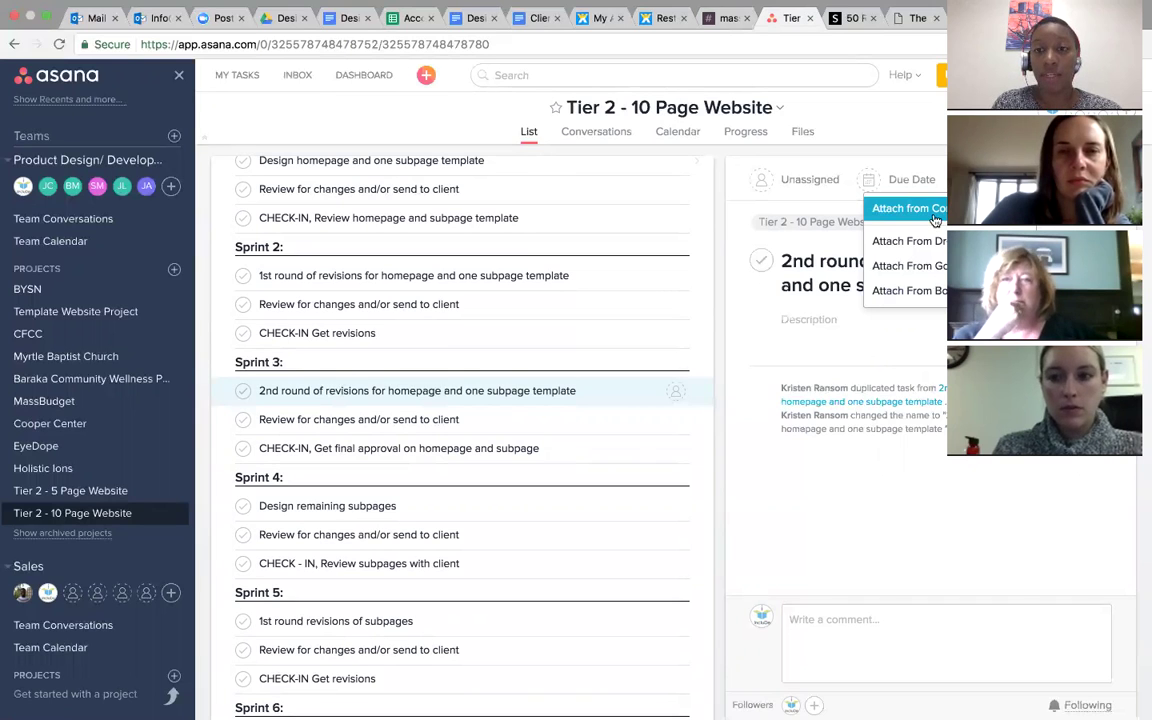
key(Escape)
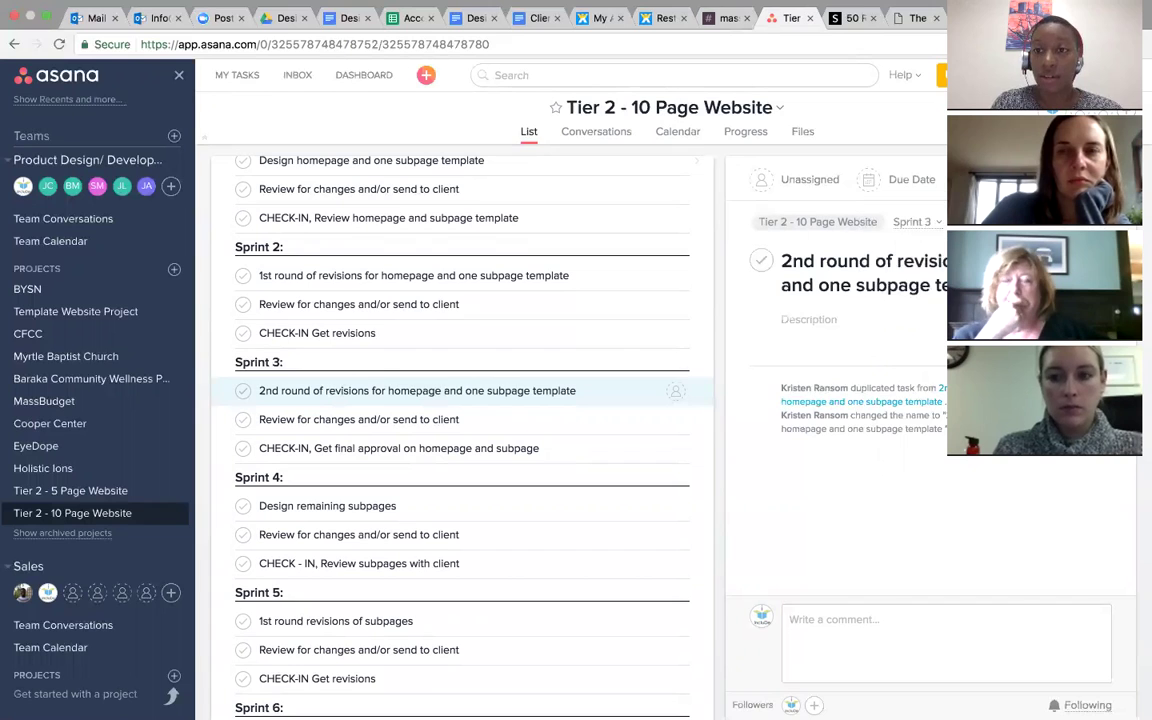
Step: Examine the revisions task's comment field, compare it with Slack's #massbudget channel, and review the sprint list in Asana
click(815, 619)
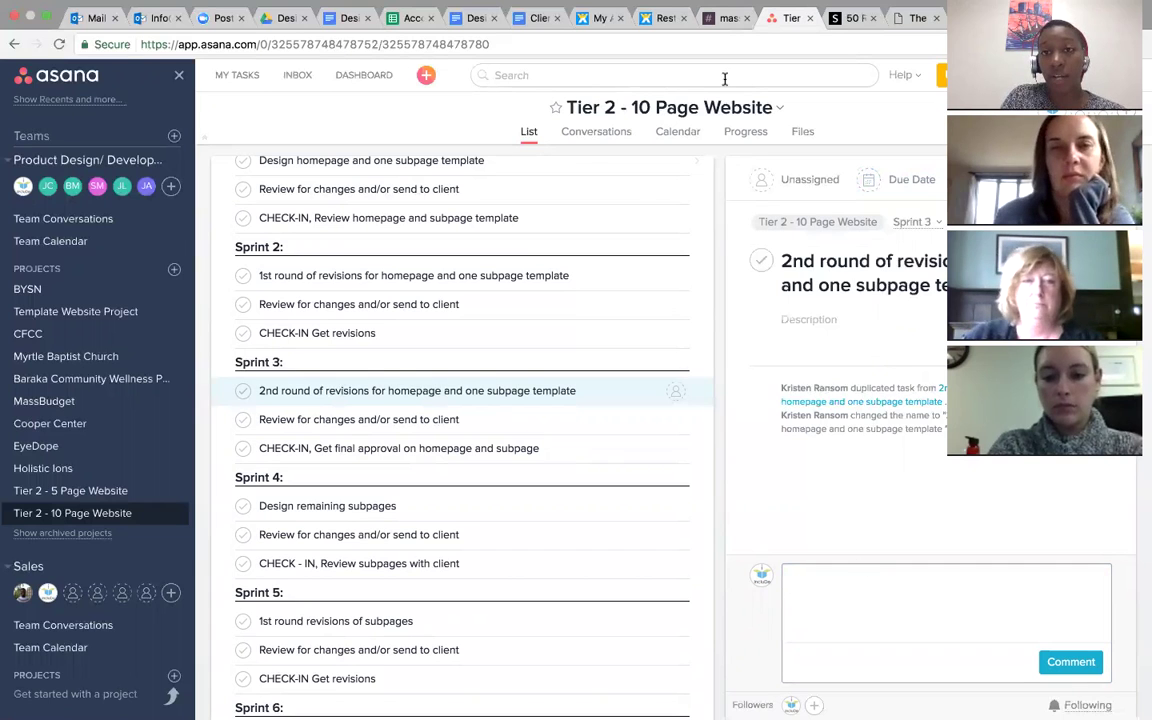
click(727, 18)
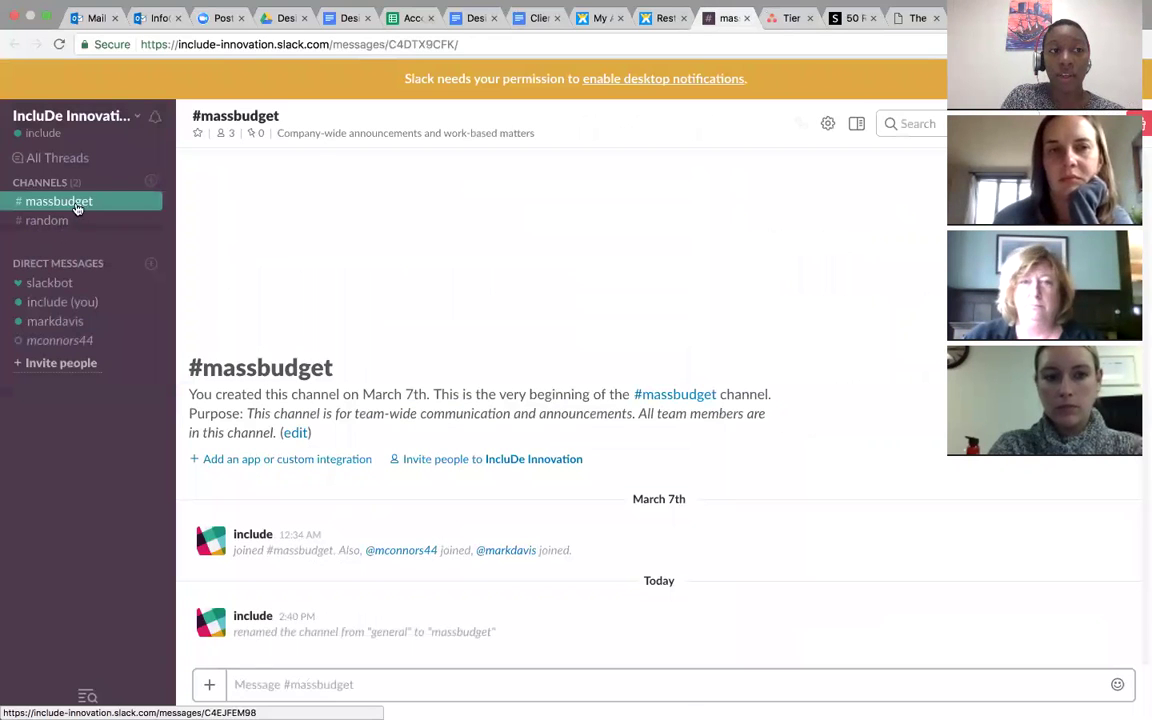
click(779, 22)
click(806, 578)
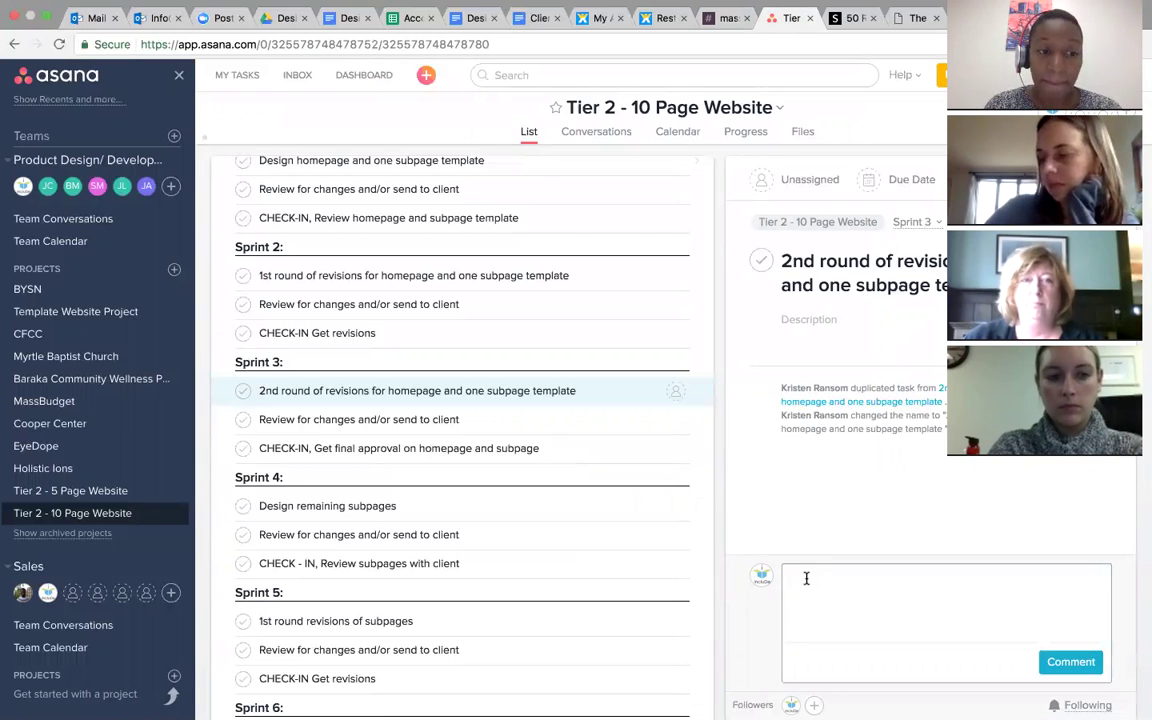
click(851, 494)
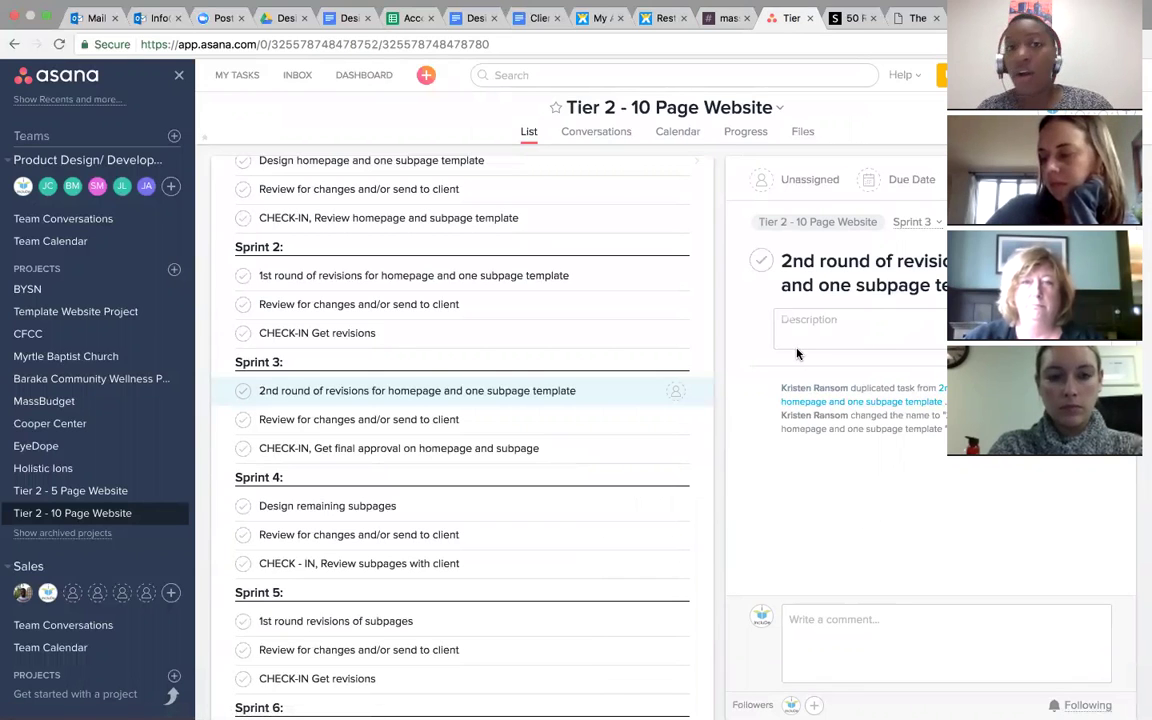
scroll(516, 212, up, 3)
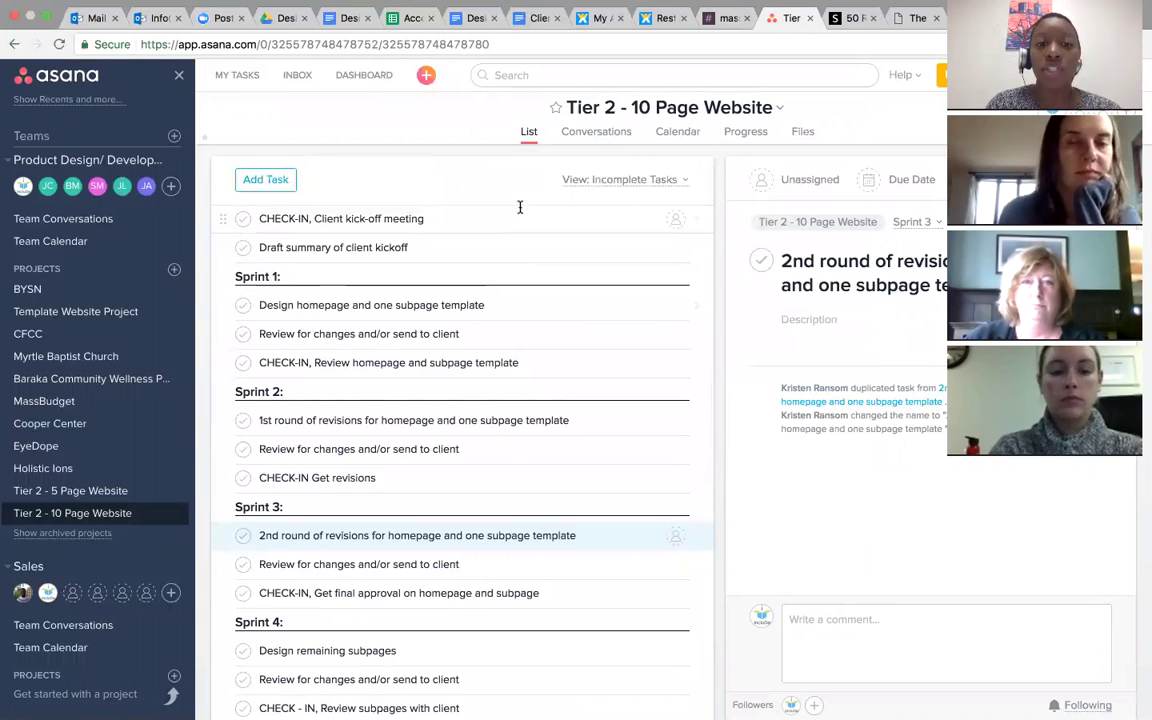
scroll(455, 386, down, 3)
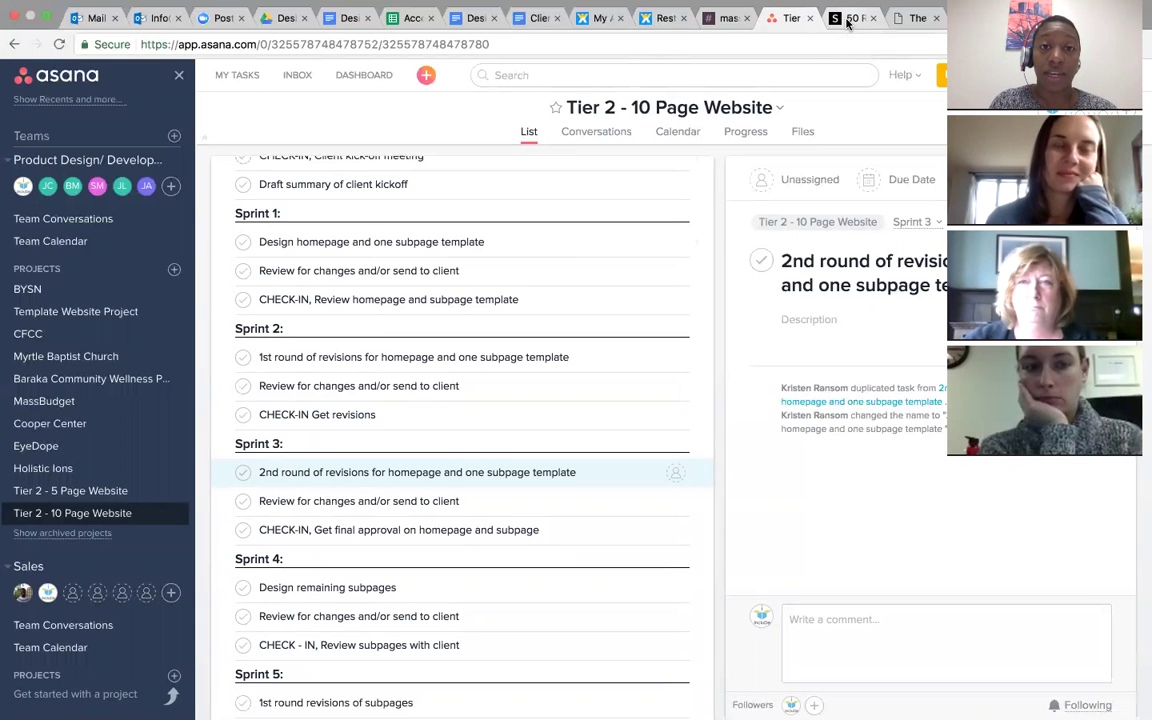
Step: View The Black Sparrow, Colonia Verde and Mercer Tavern websites as restaurant design examples
click(905, 24)
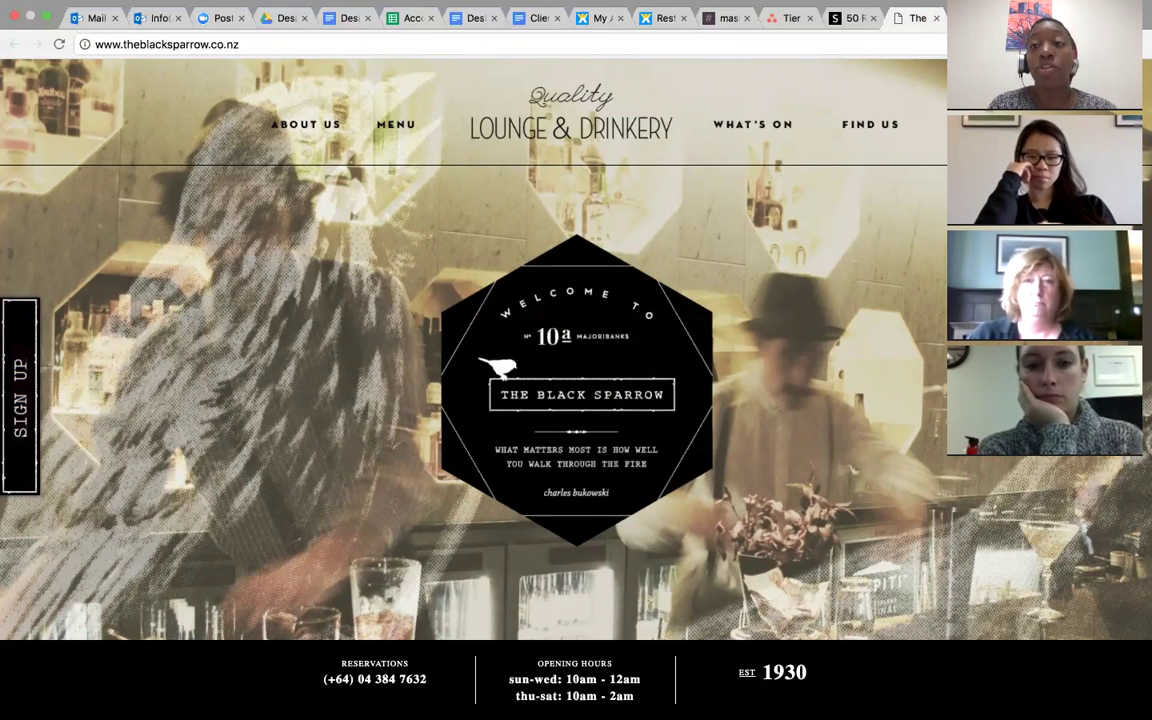
key(ctrl+Tab)
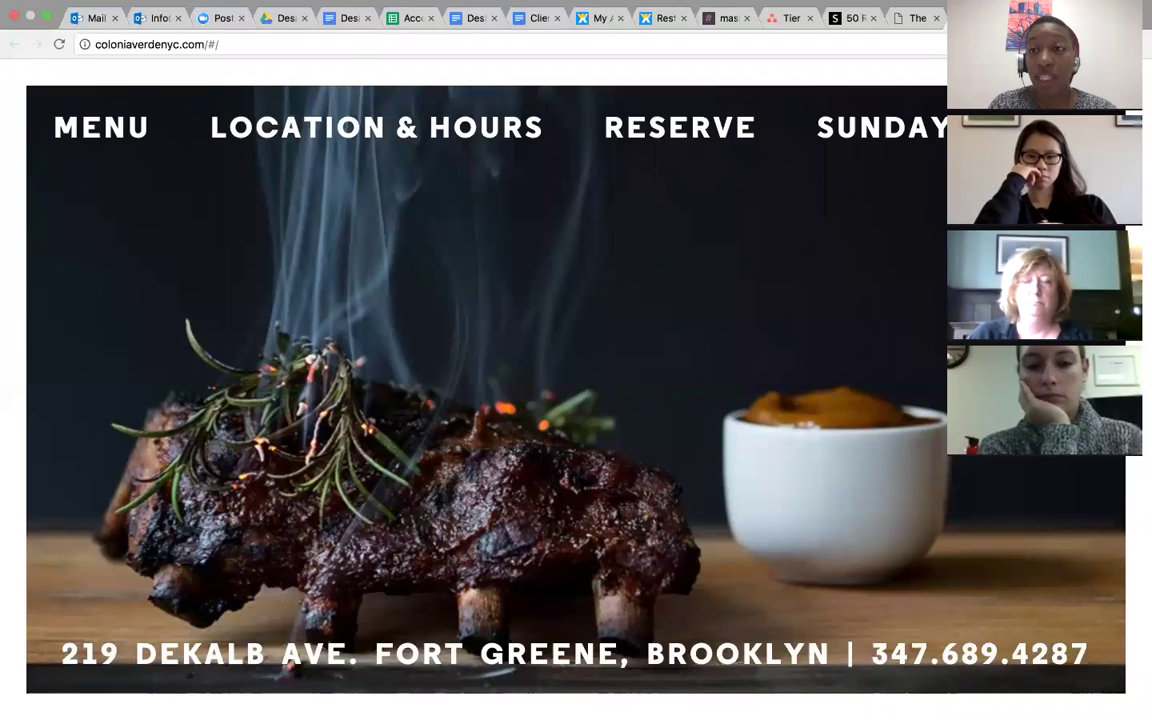
key(ctrl+Tab)
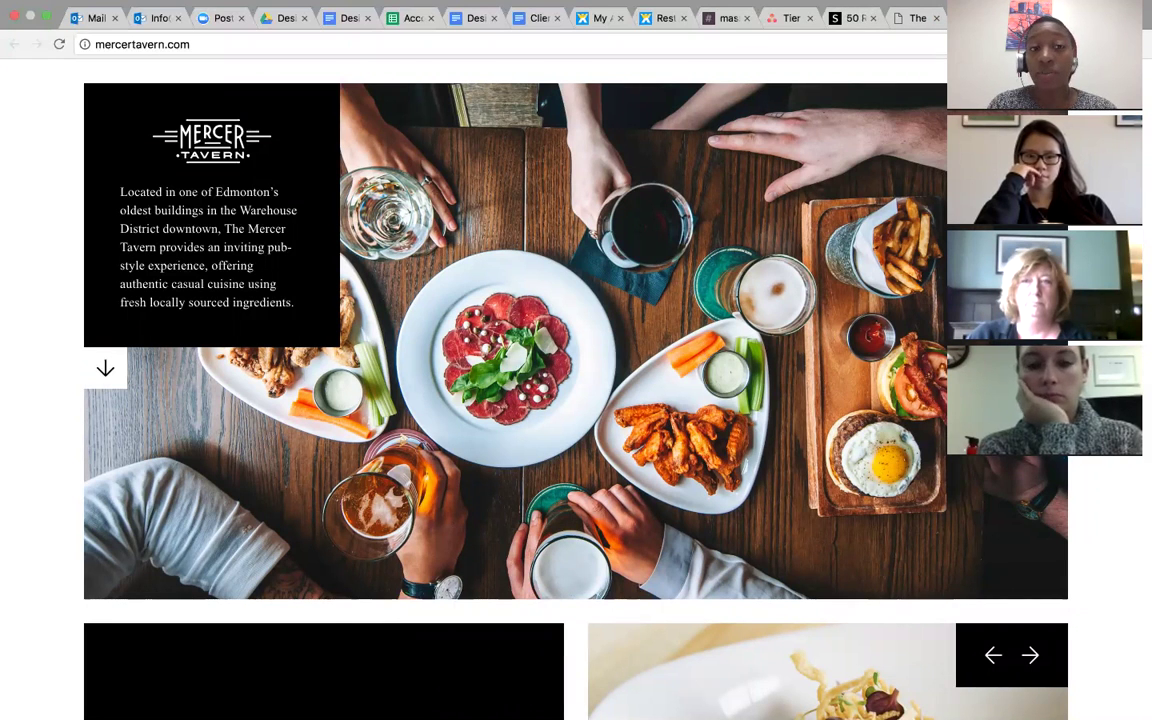
key(ctrl+shift+Tab)
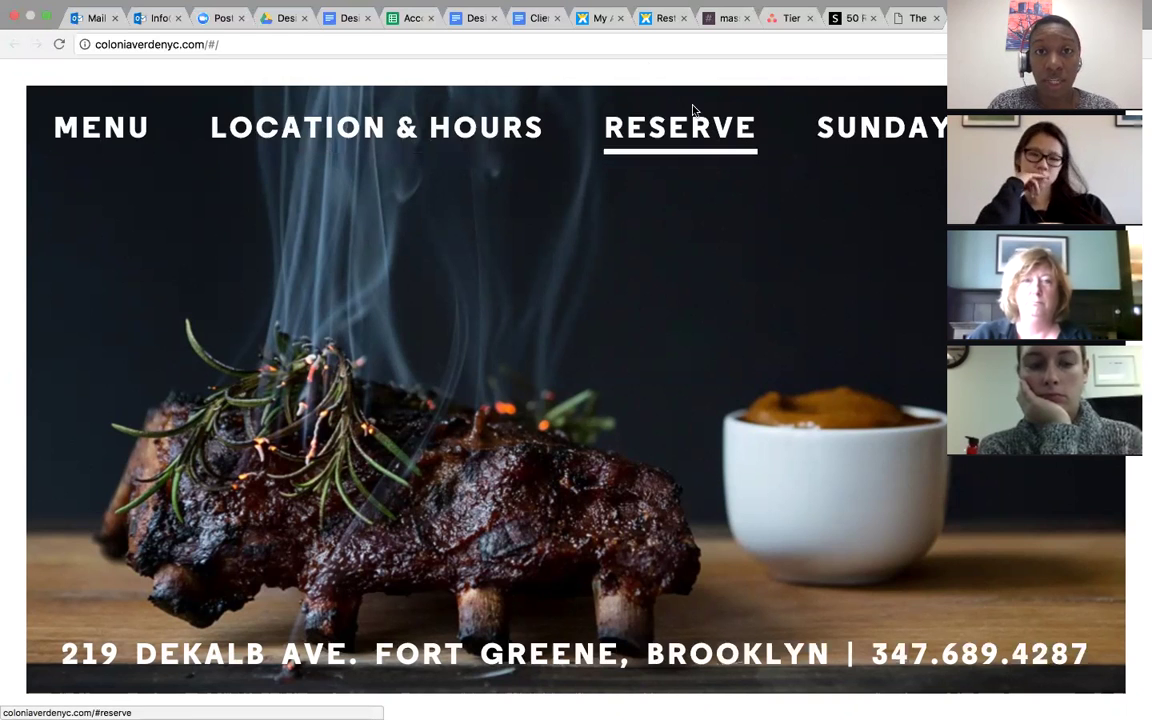
Step: Switch to Wix, start creating a new site in the Restaurants & Food category, and browse its templates
click(650, 19)
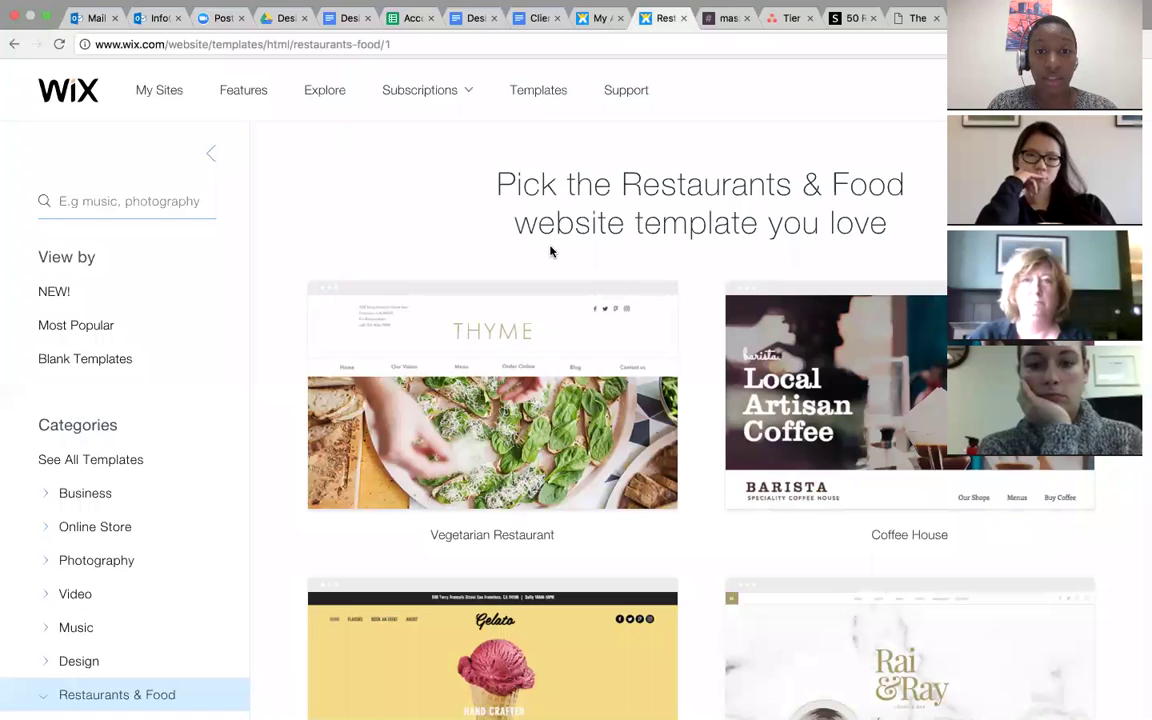
click(93, 88)
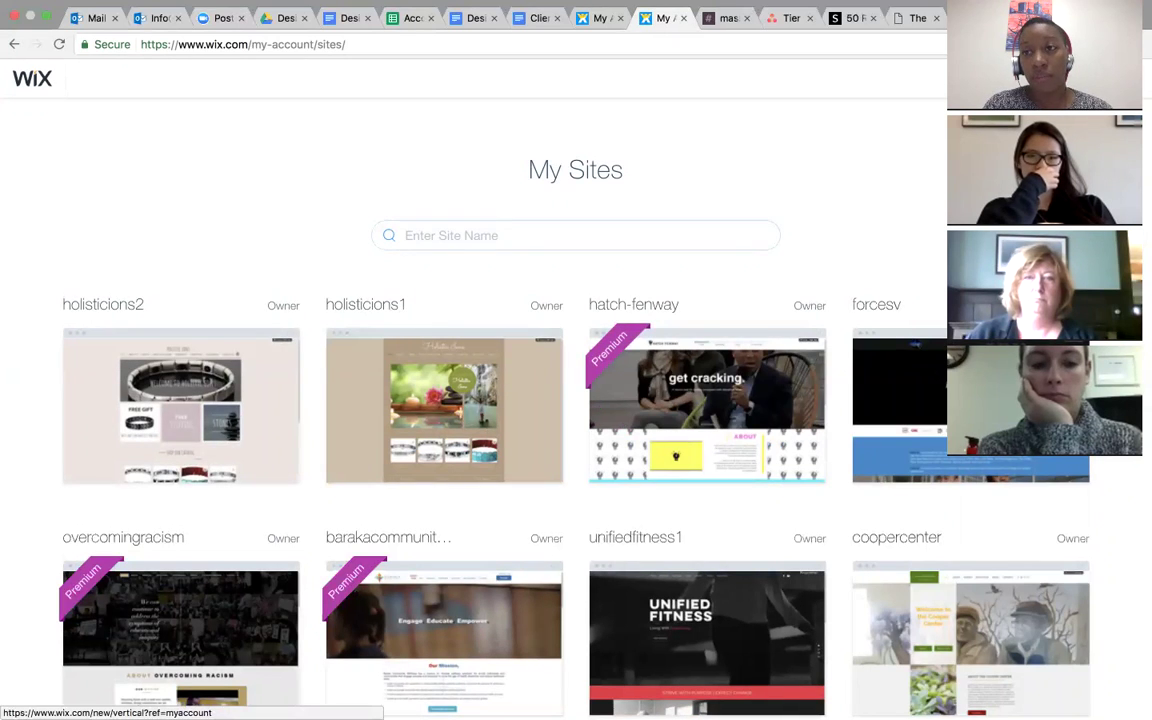
click(998, 190)
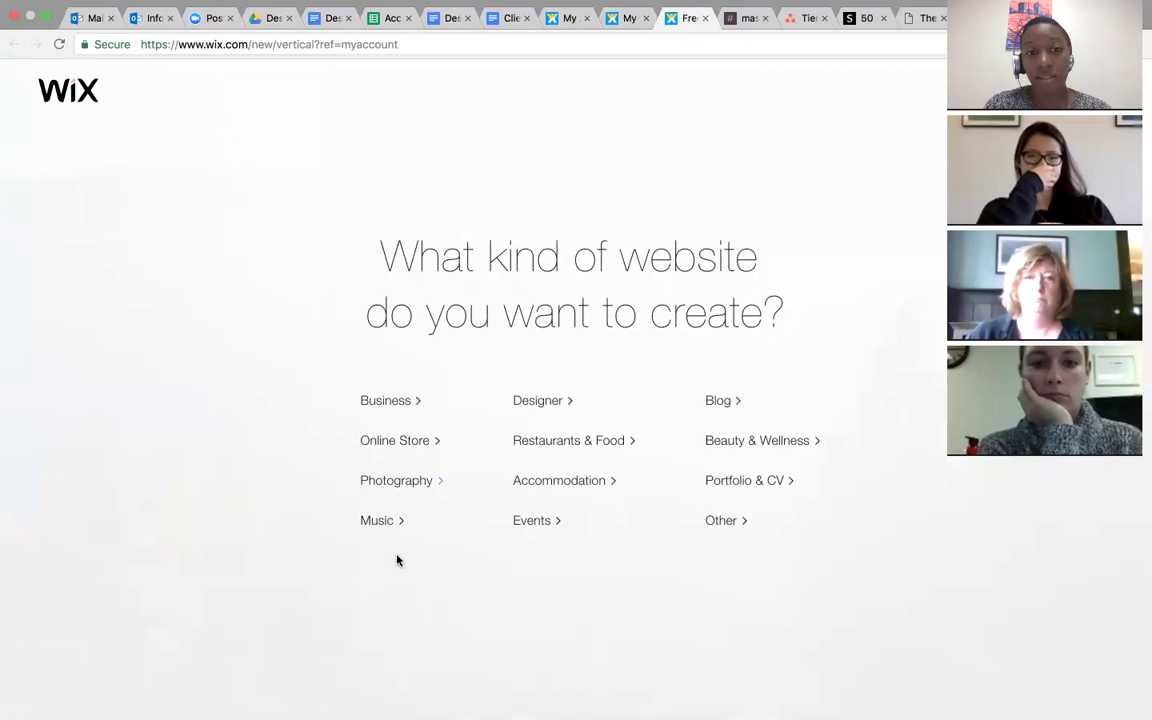
click(595, 444)
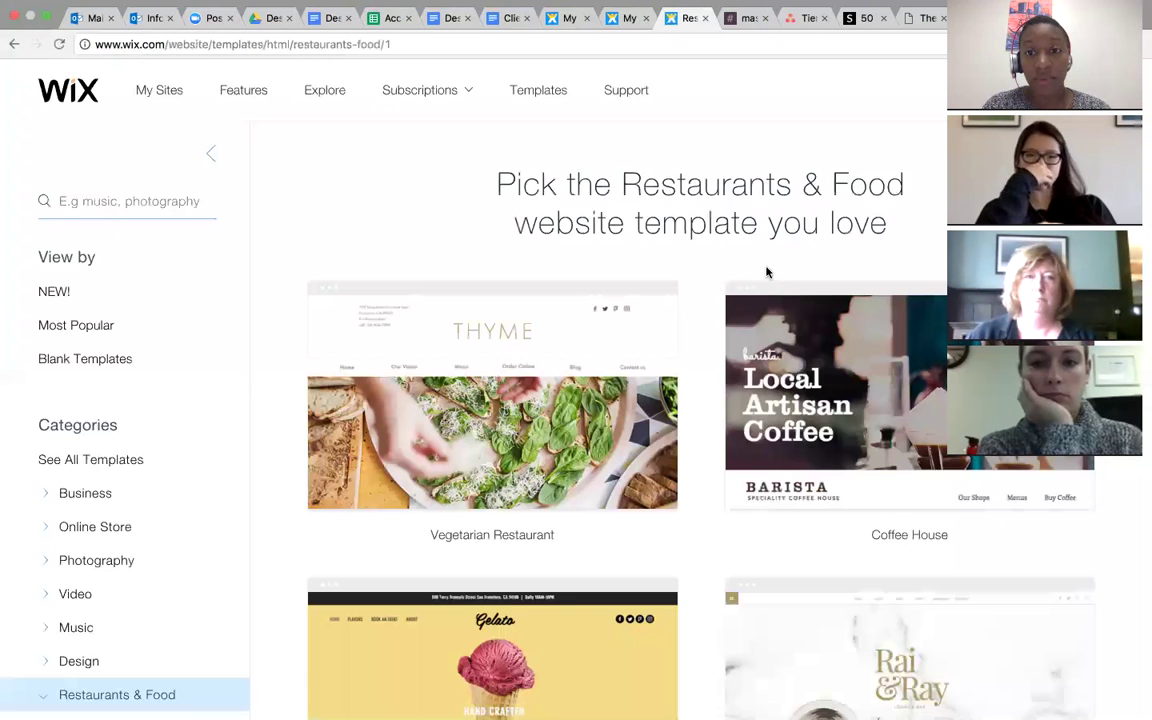
scroll(913, 228, down, 3)
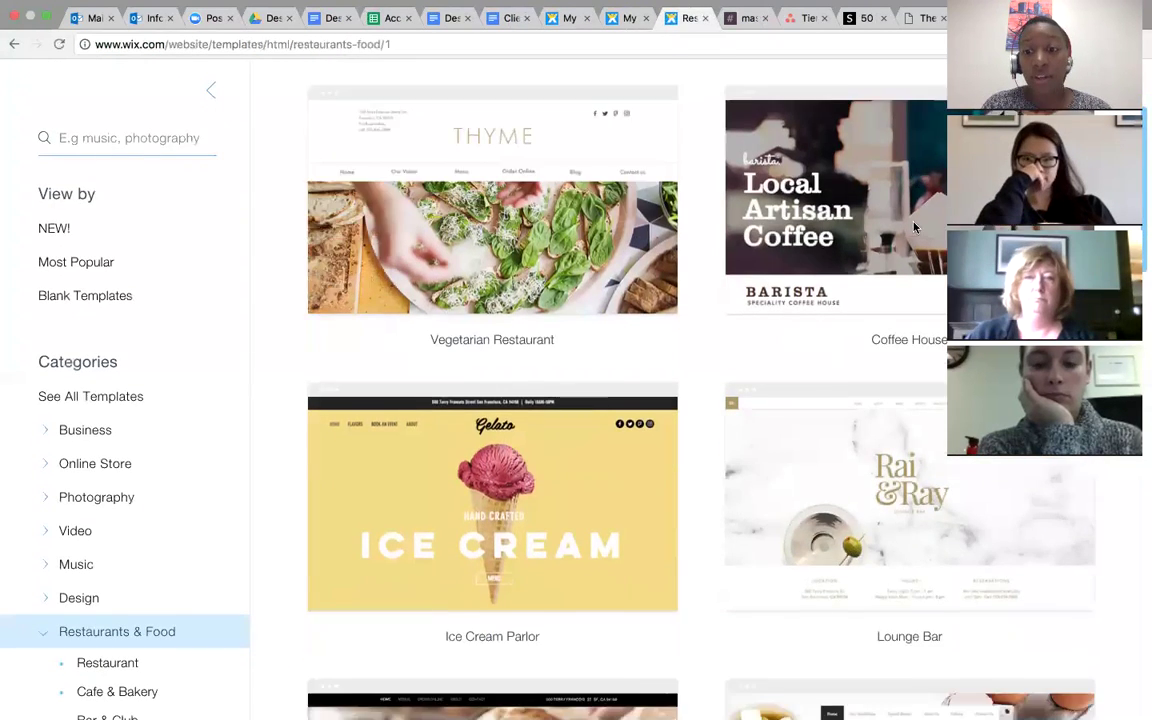
scroll(913, 228, down, 5)
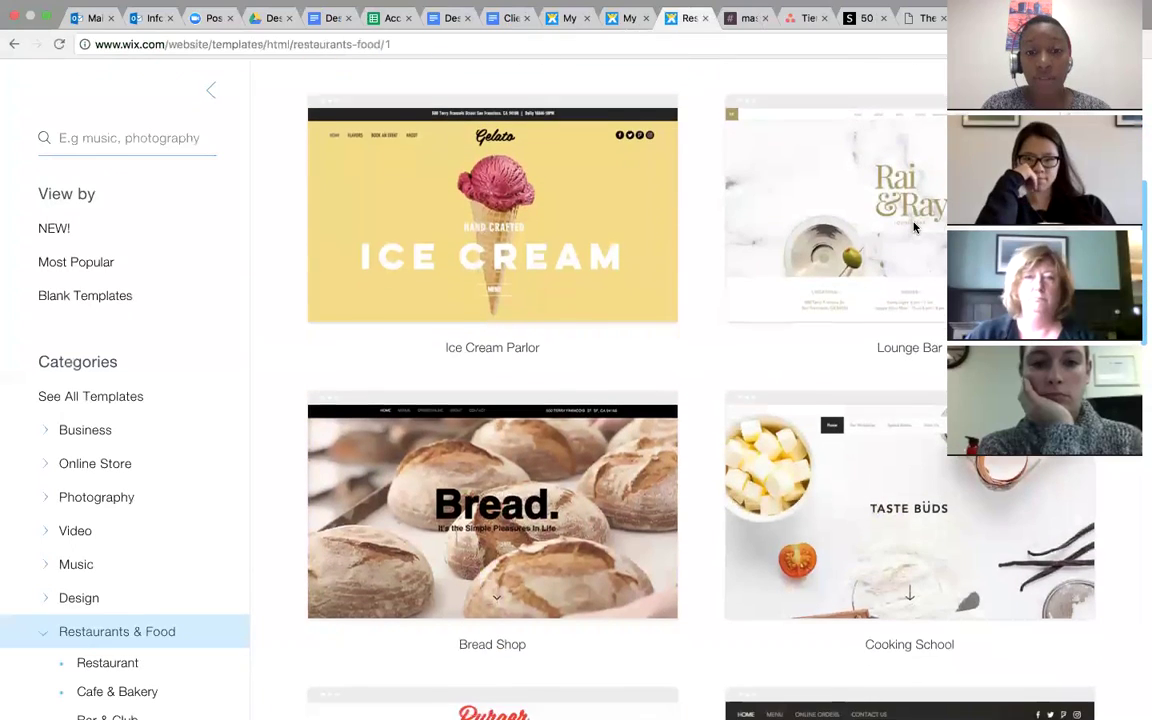
Step: Browse the Restaurants & Food templates and open the free Bread Shop template for editing
scroll(913, 228, down, 3)
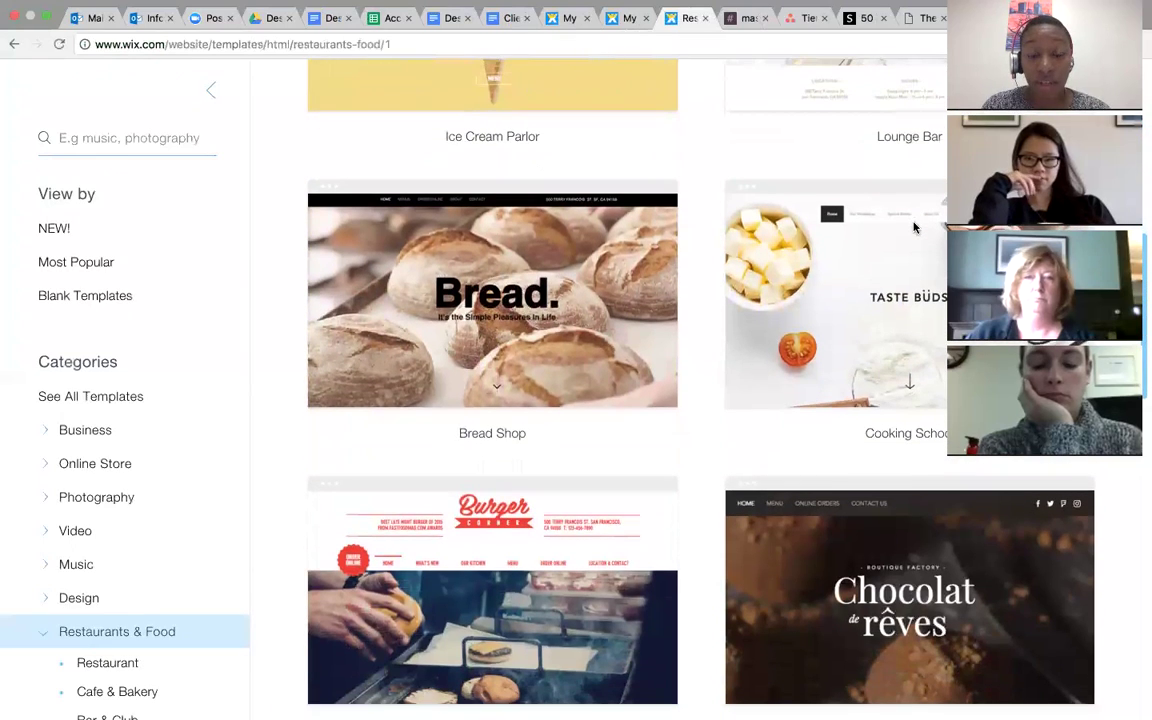
scroll(913, 228, down, 6)
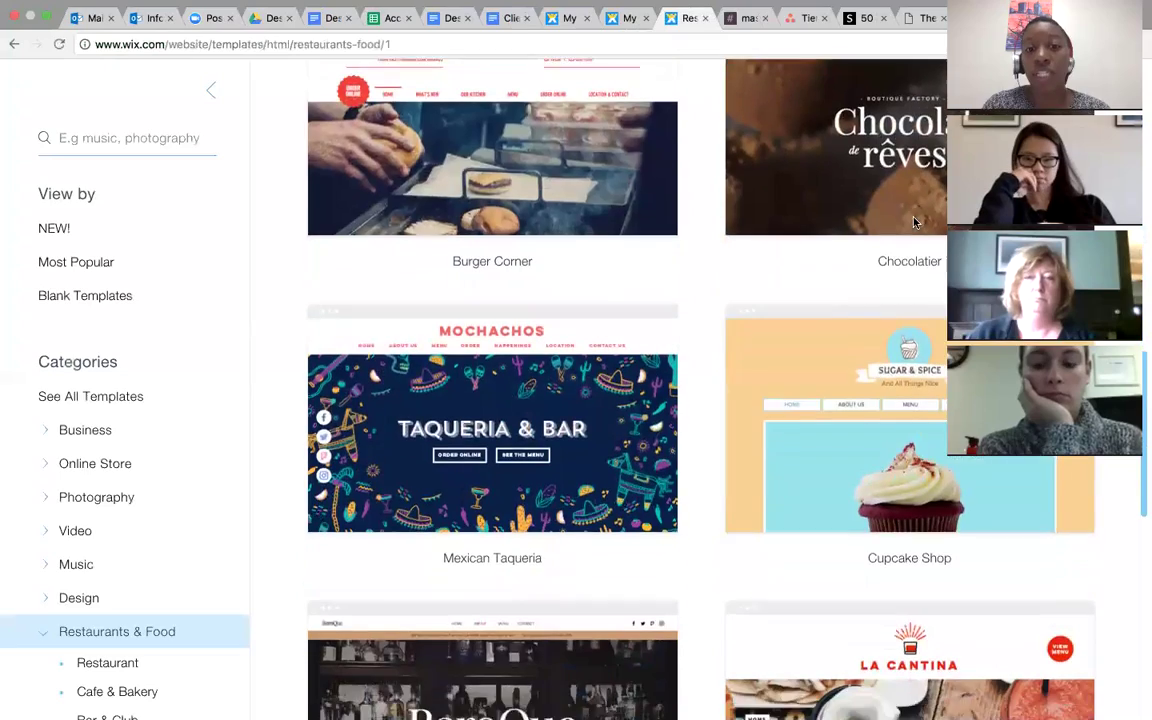
scroll(913, 222, down, 5)
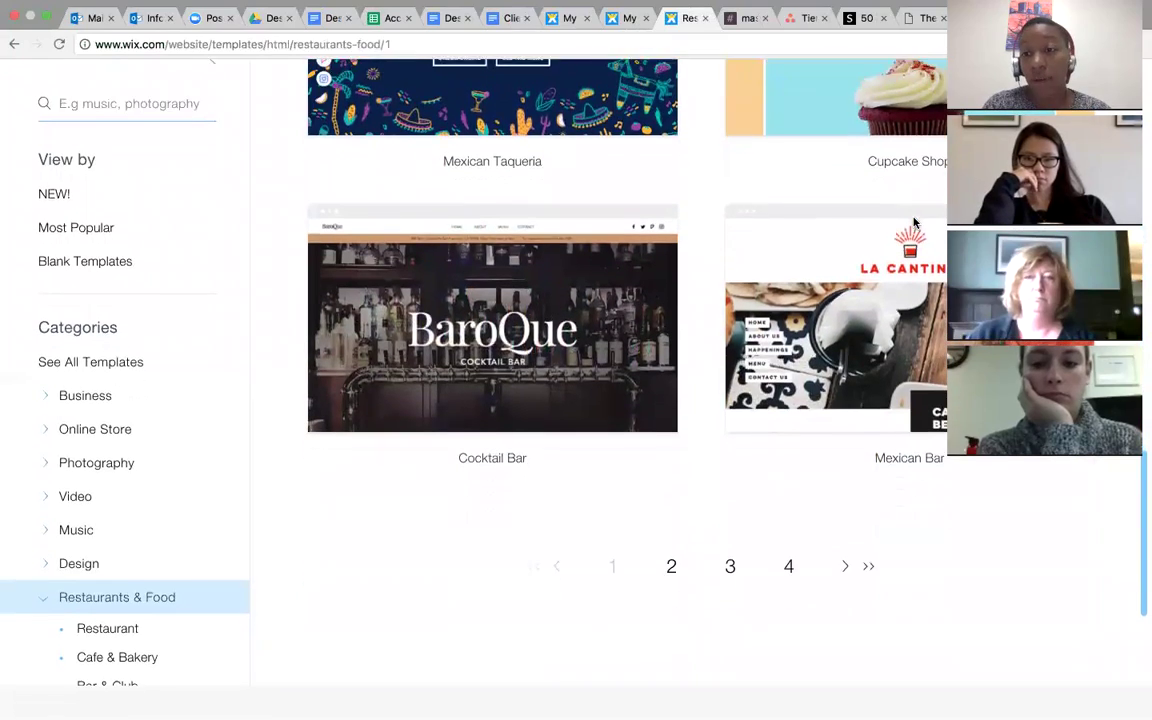
scroll(913, 222, up, 10)
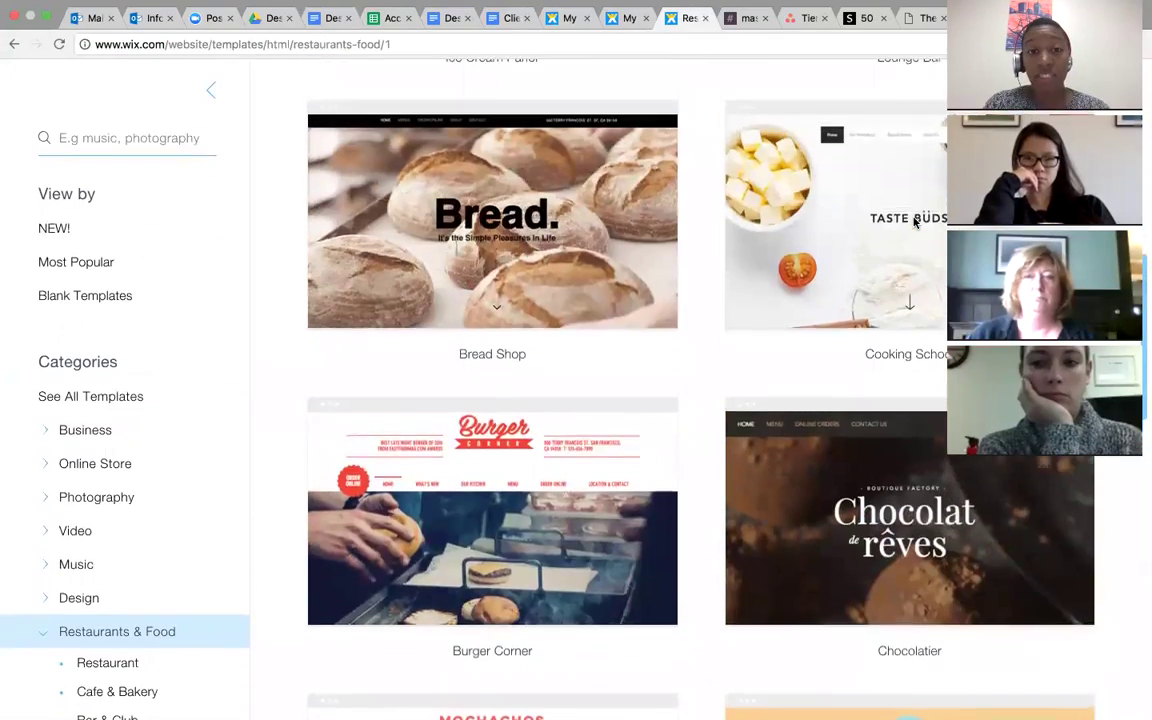
scroll(913, 222, up, 3)
scroll(913, 222, up, 1)
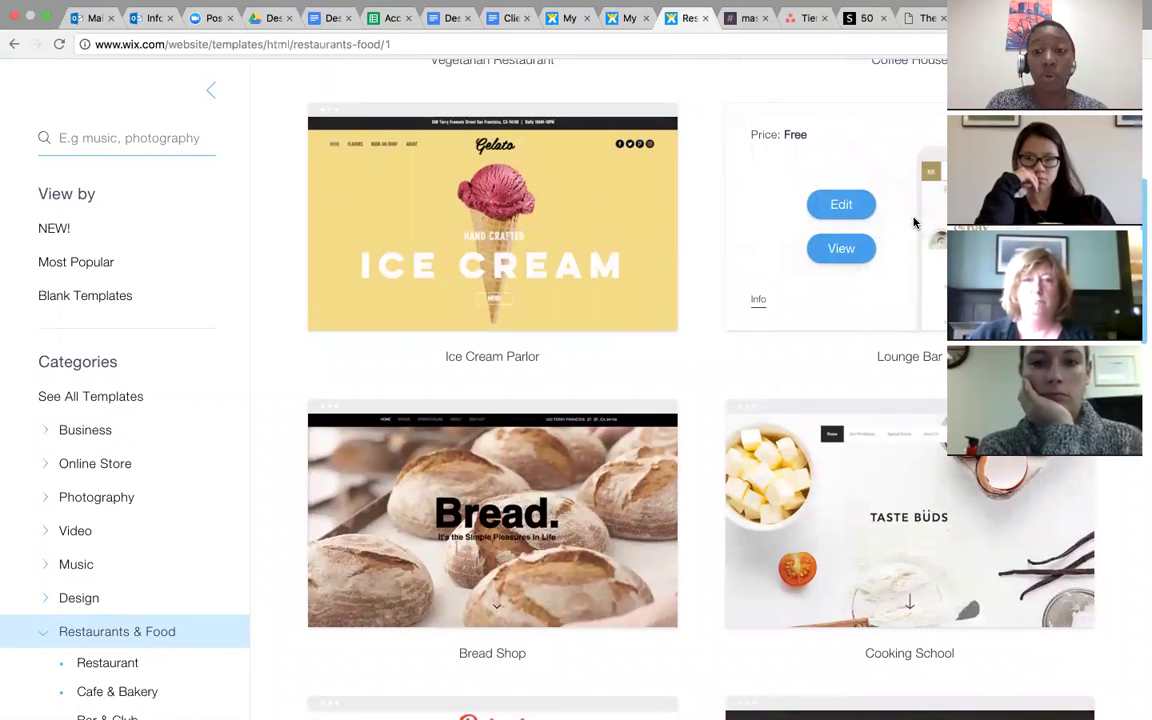
scroll(913, 222, up, 3)
scroll(913, 222, down, 5)
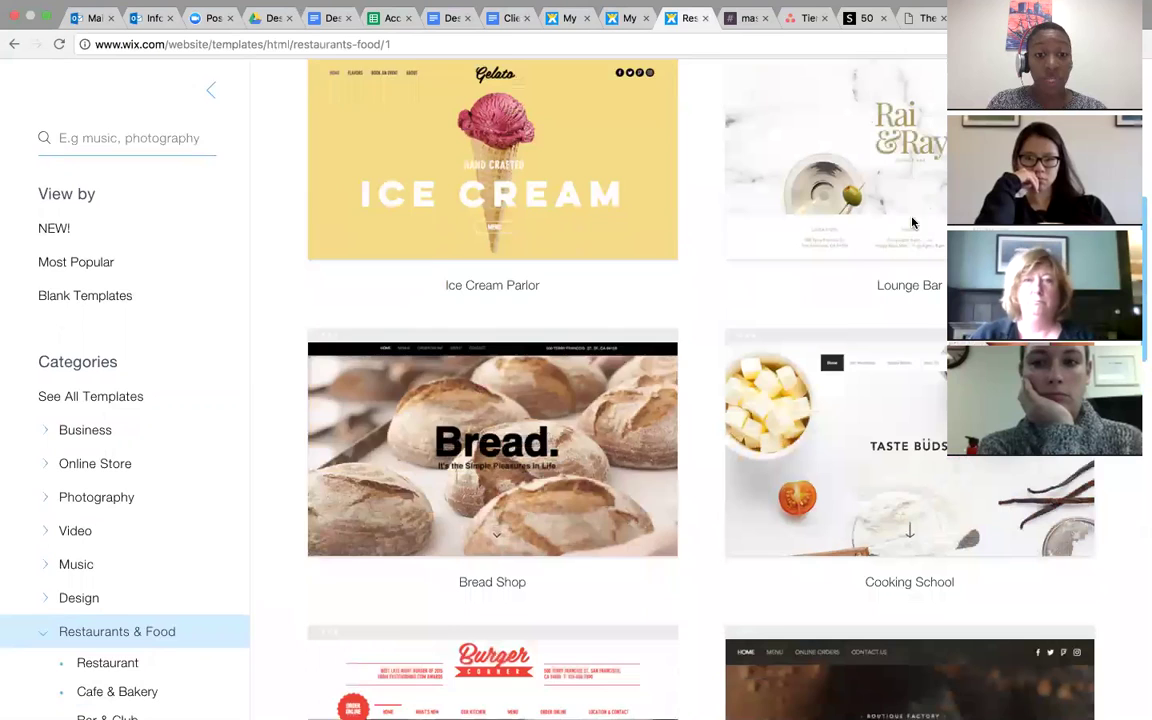
mouse_move(506, 481)
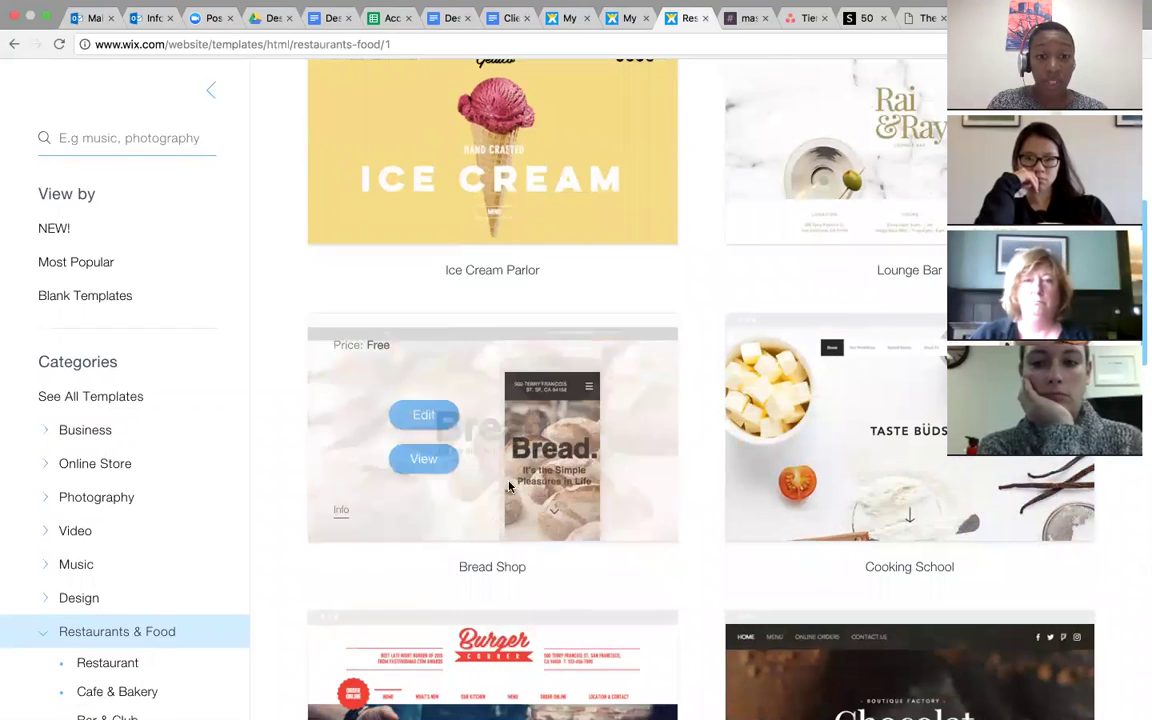
click(432, 421)
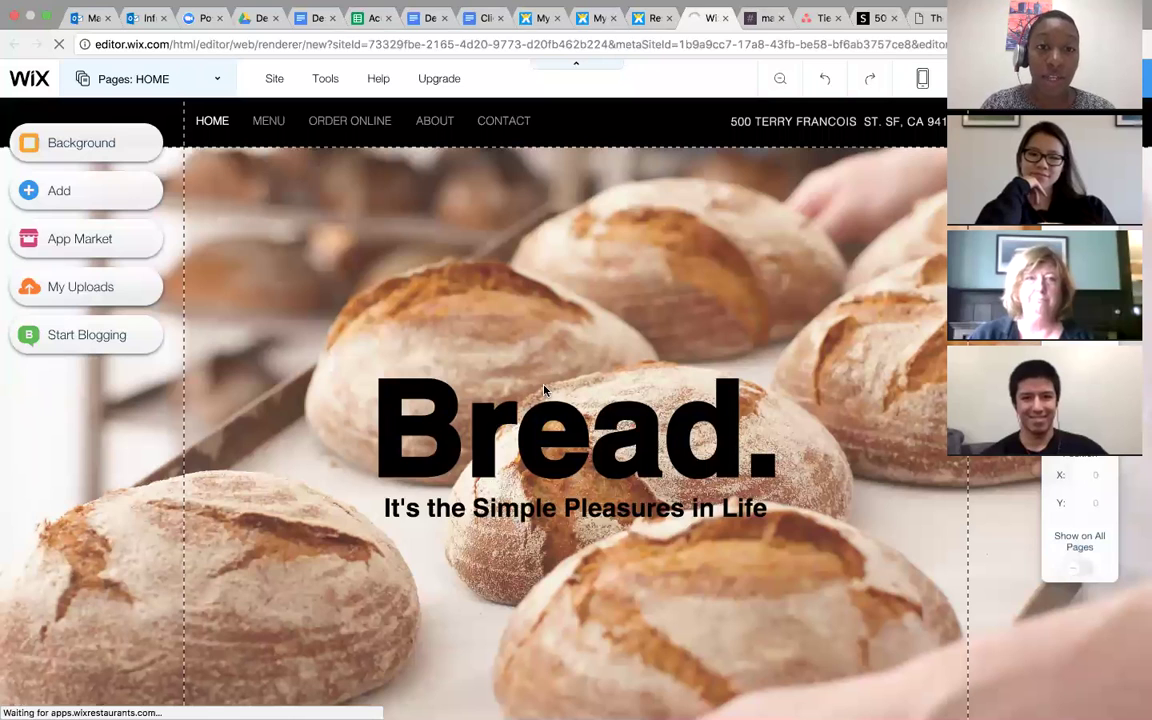
Step: Examine the Bread template's home page from the opening image through the product, bakery story and gluten-free sections
scroll(544, 390, down, 5)
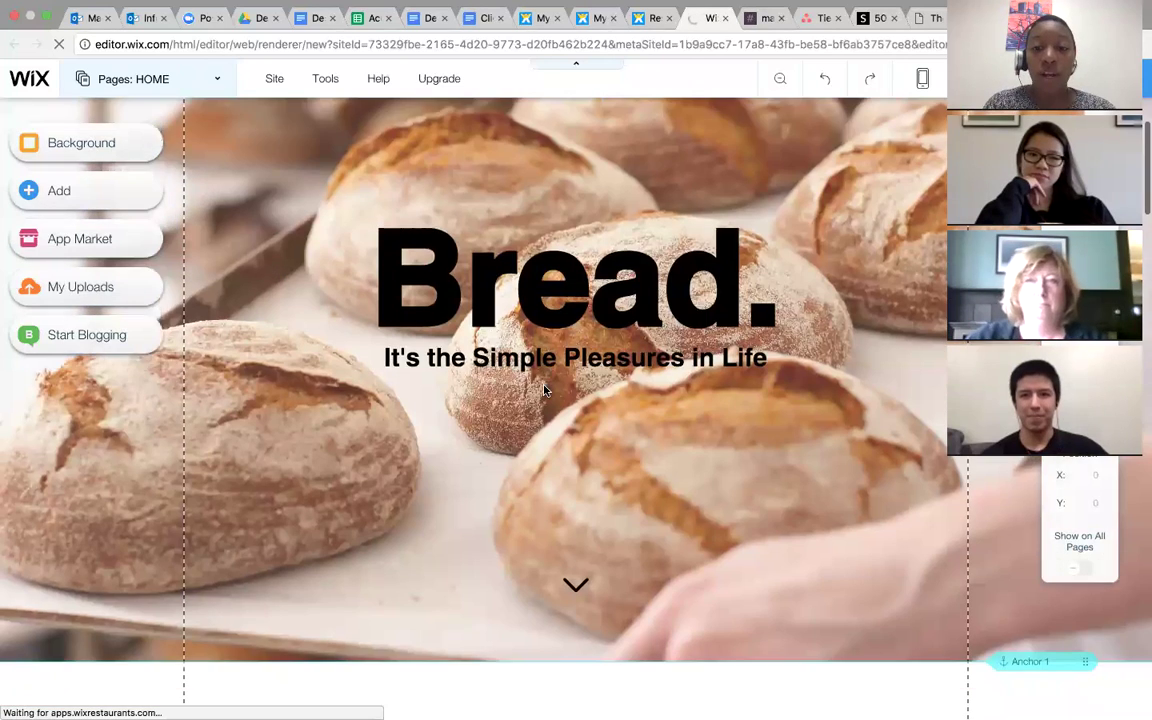
scroll(545, 385, down, 8)
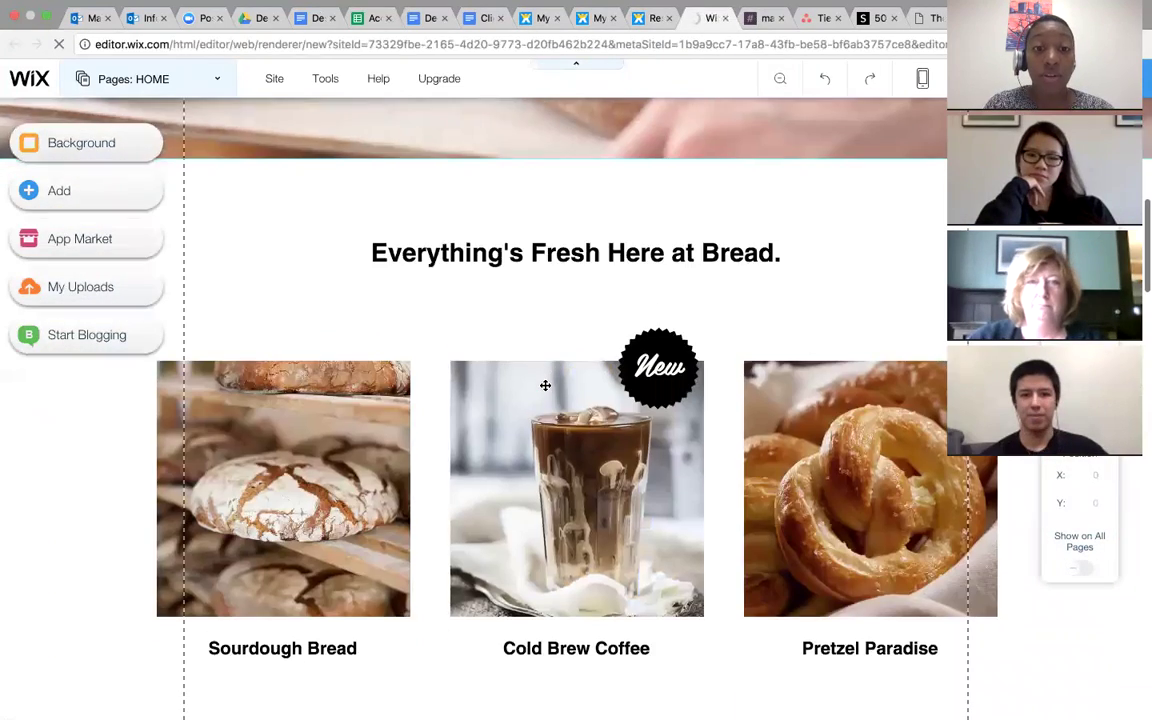
scroll(545, 385, down, 1)
scroll(545, 385, down, 9)
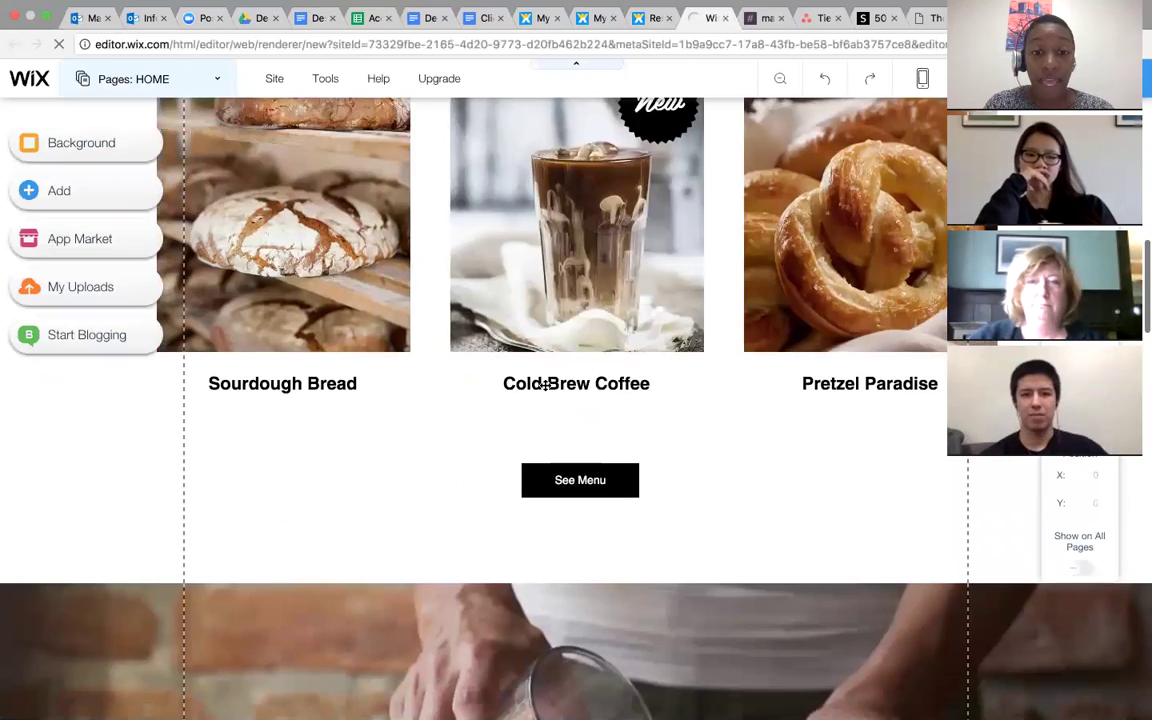
scroll(545, 385, down, 6)
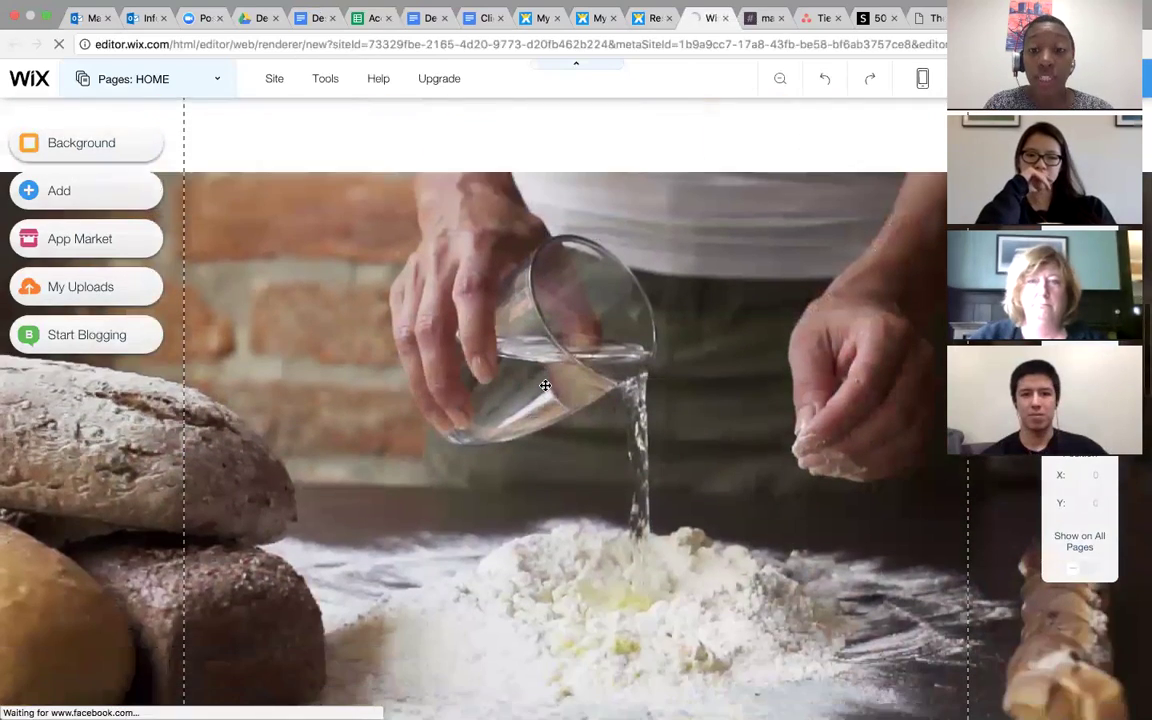
scroll(545, 385, down, 12)
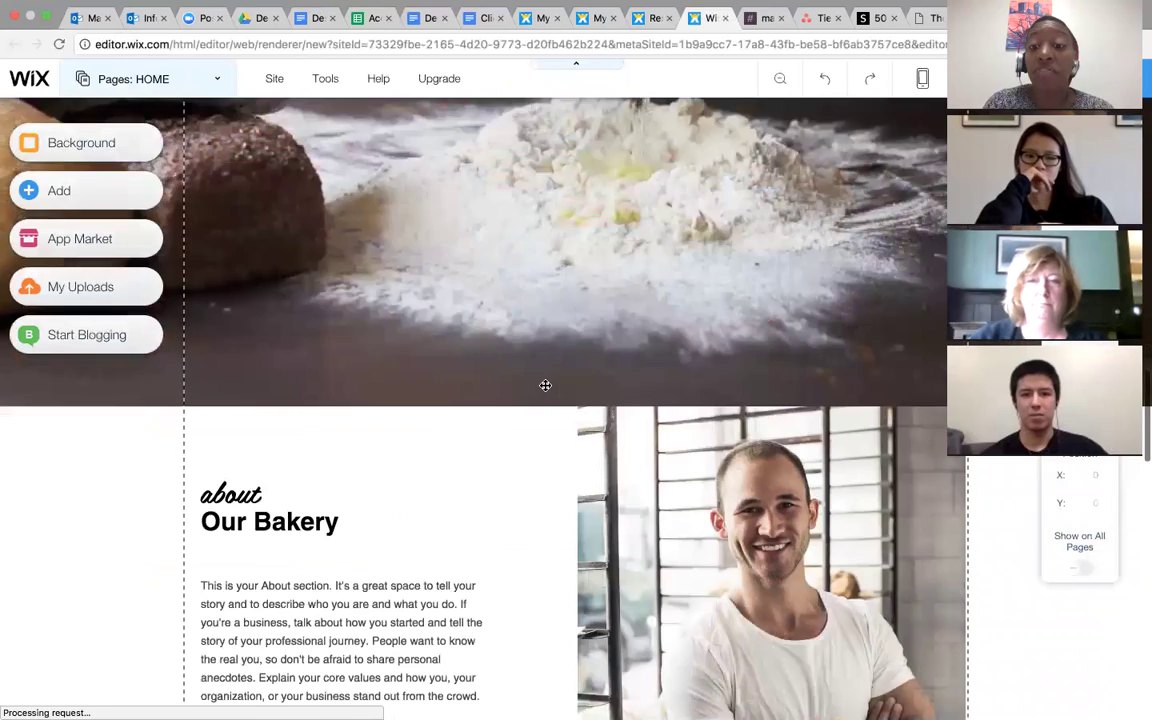
scroll(545, 385, down, 2)
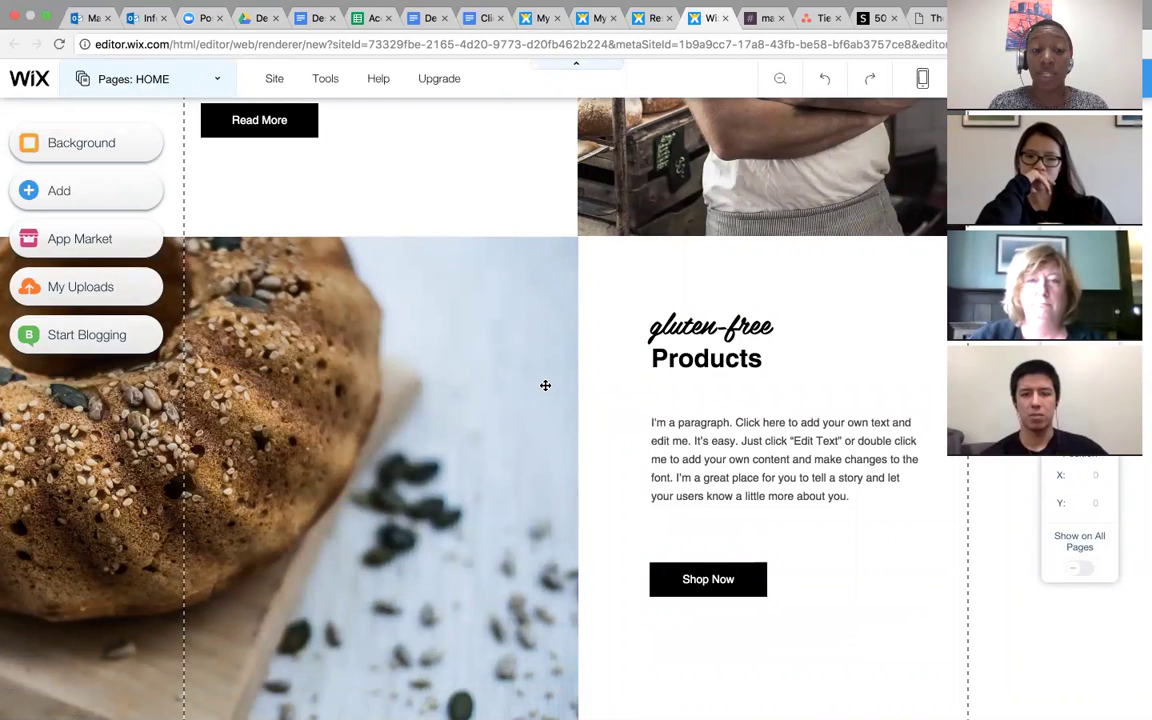
scroll(545, 385, down, 1)
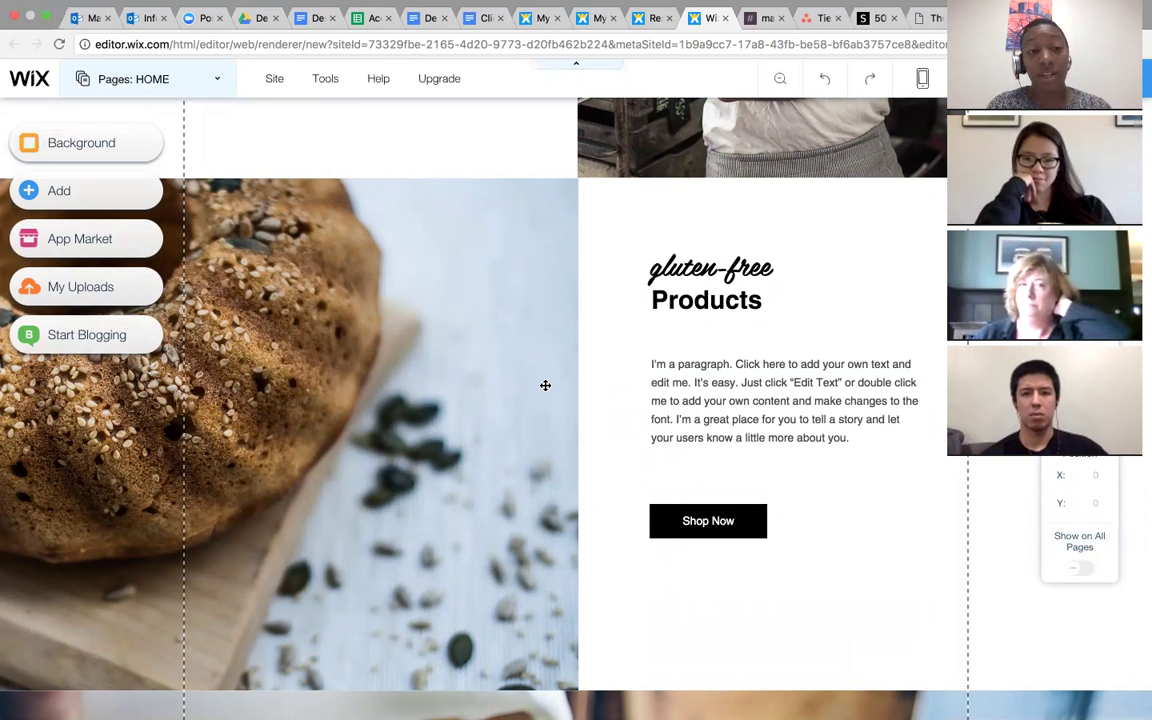
scroll(545, 385, up, 1)
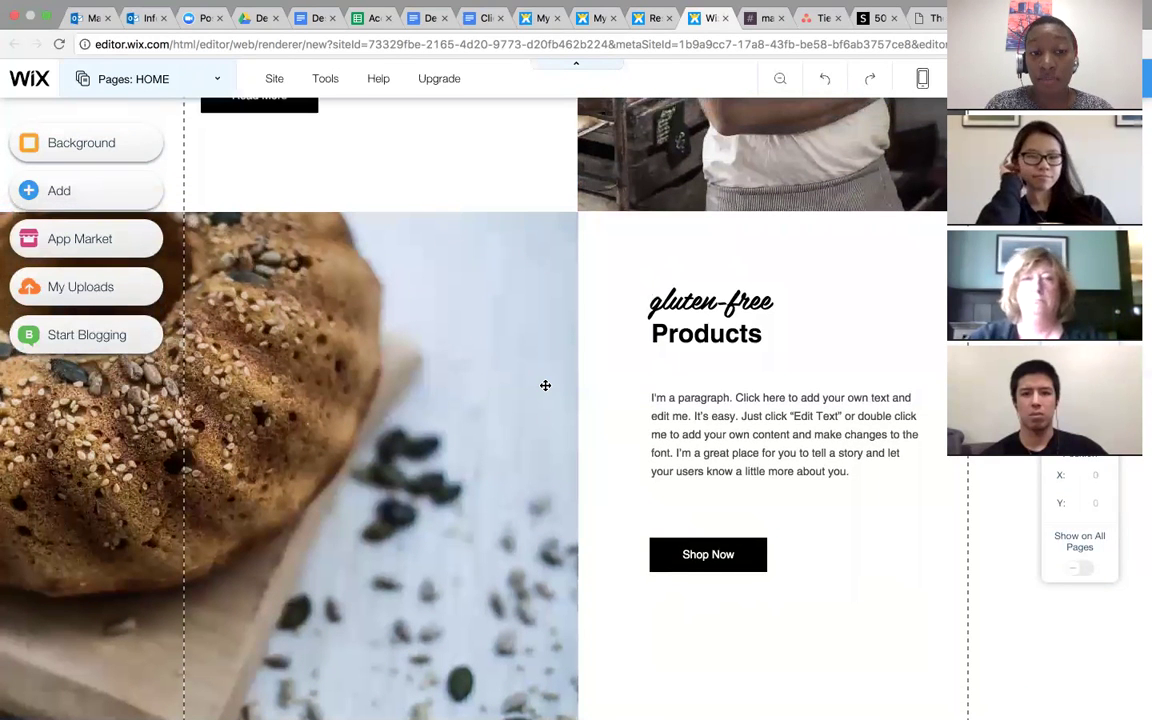
scroll(545, 385, down, 1)
scroll(545, 385, up, 2)
scroll(545, 385, up, 1)
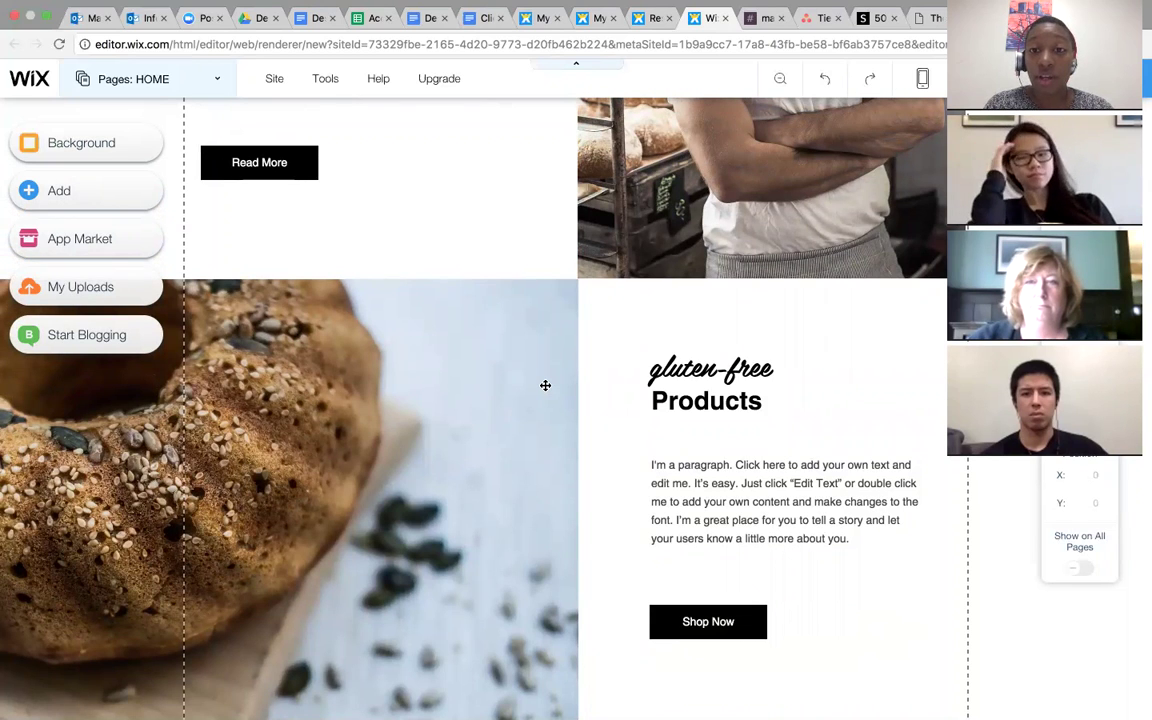
scroll(545, 385, up, 15)
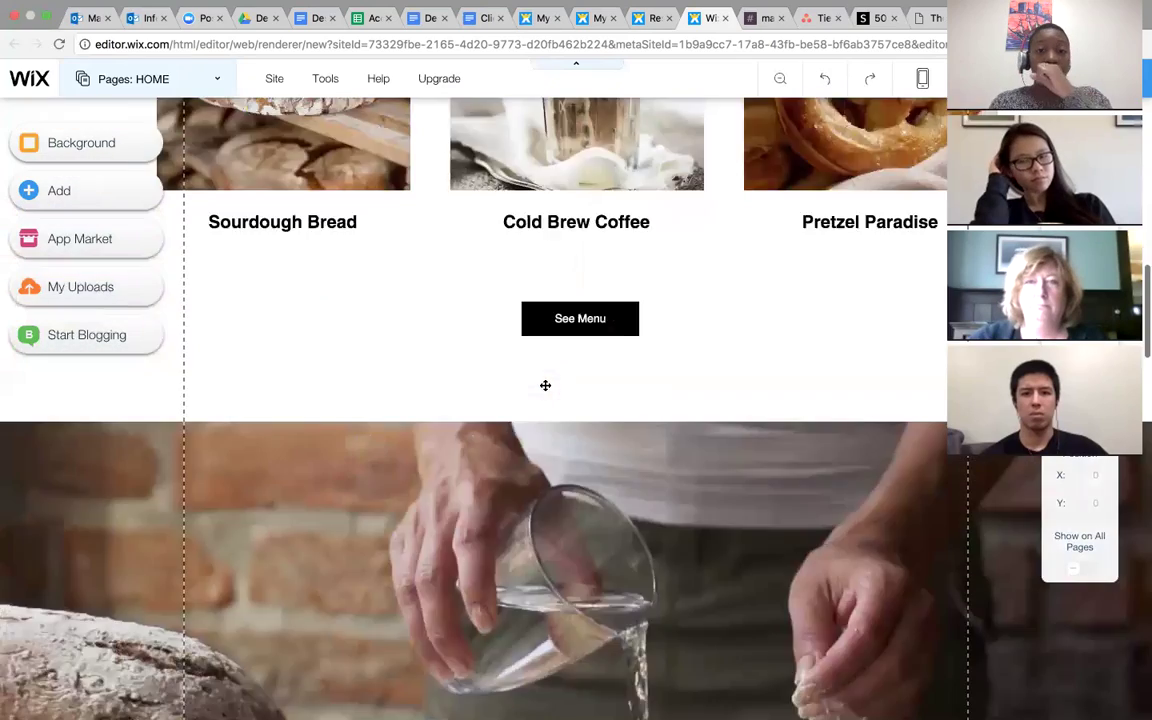
scroll(545, 385, up, 10)
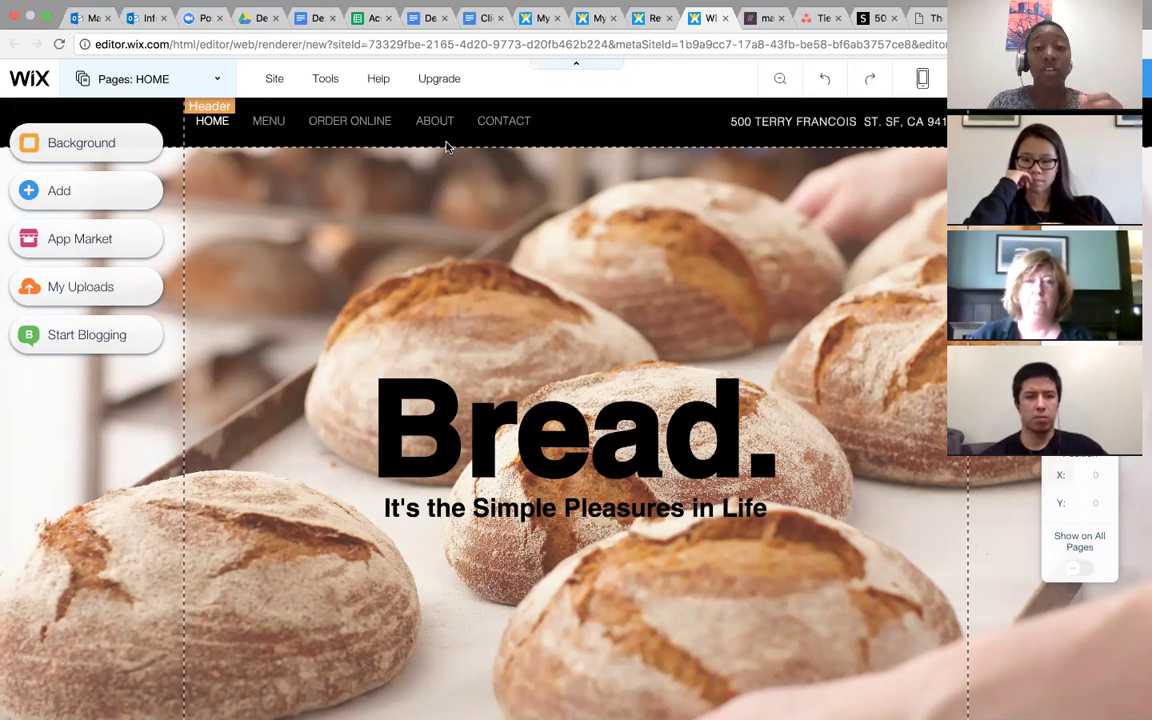
Step: Review the home page's opening bread image and the "Everything's Fresh Here at Bread." product section
scroll(514, 292, down, 5)
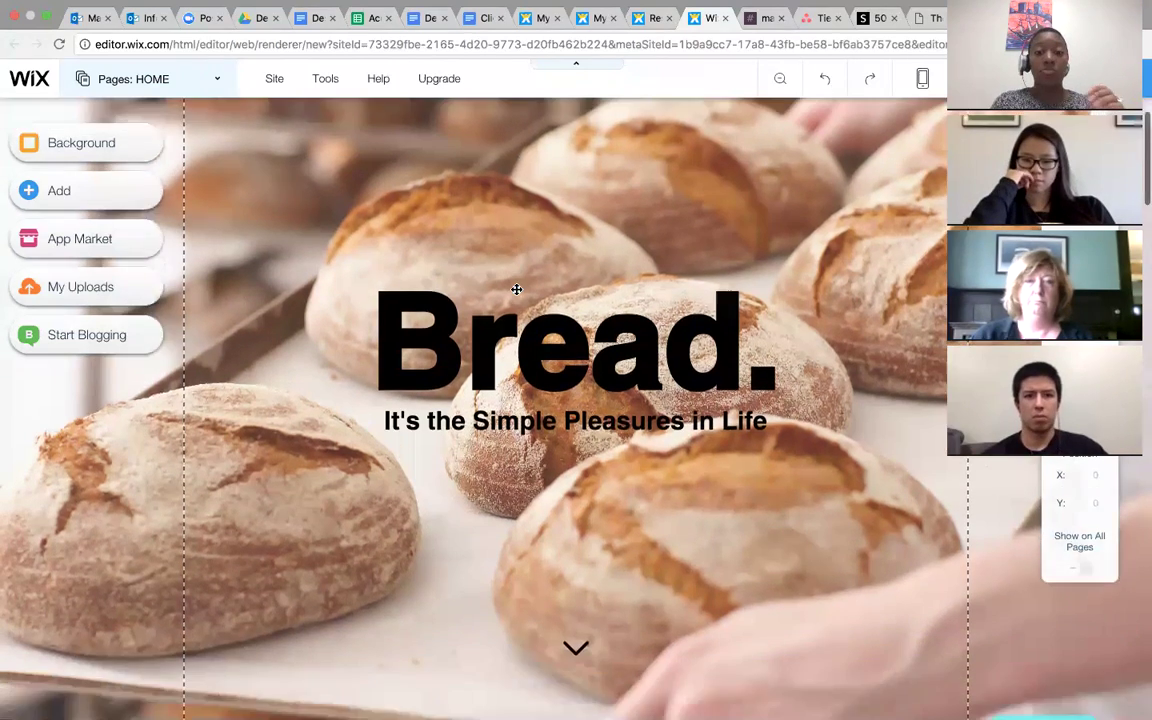
scroll(516, 289, down, 3)
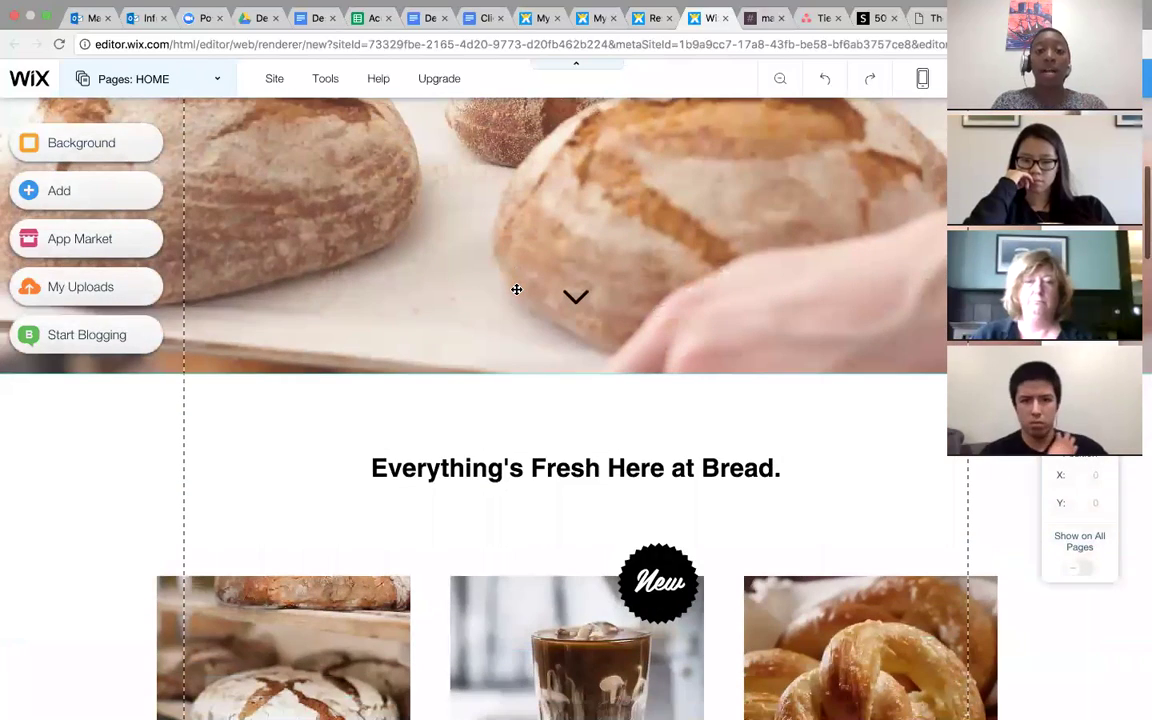
scroll(516, 289, down, 3)
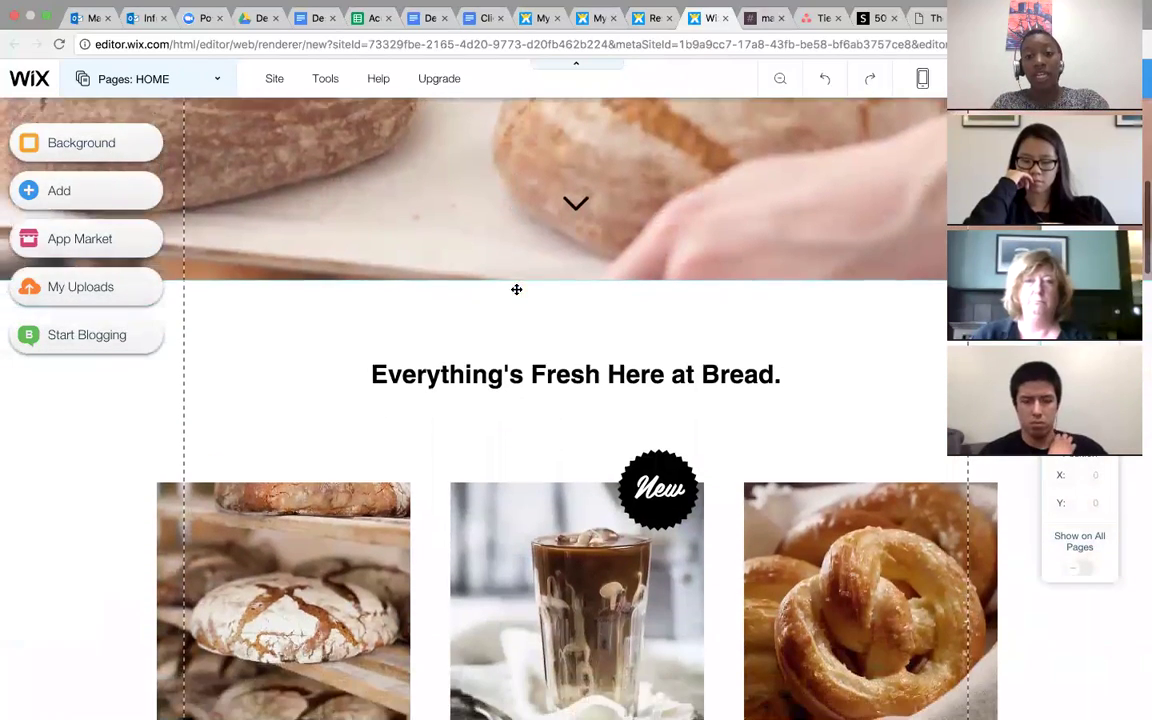
scroll(516, 292, down, 1)
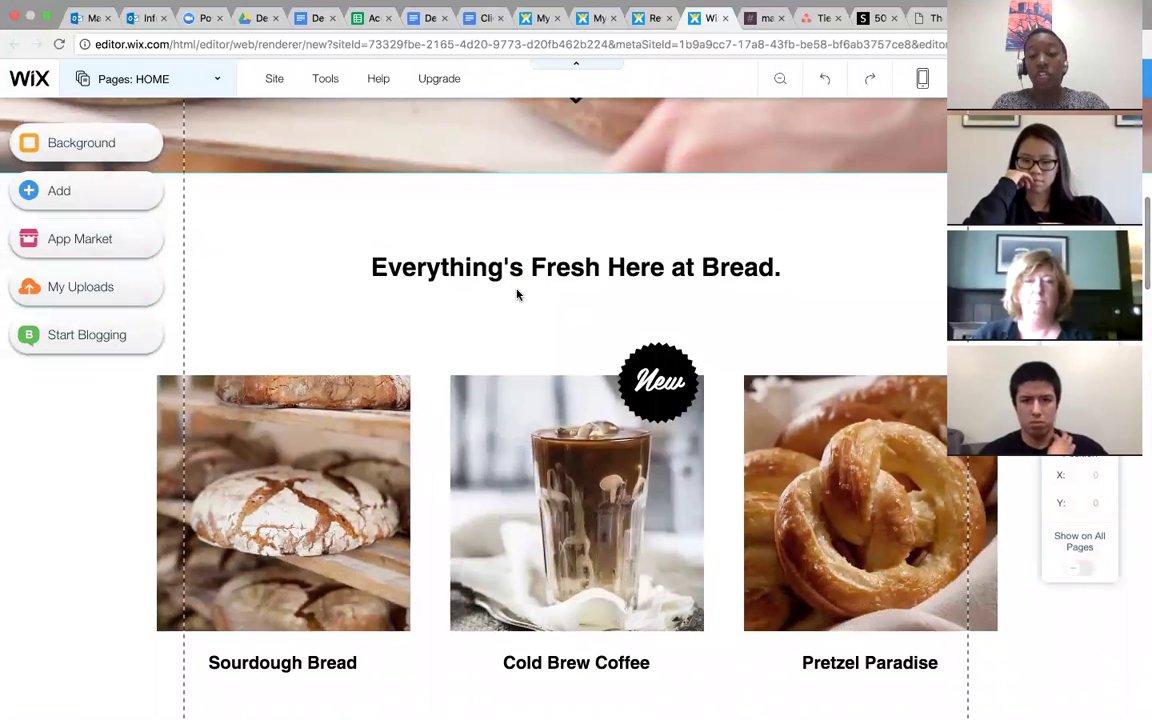
scroll(516, 293, down, 1)
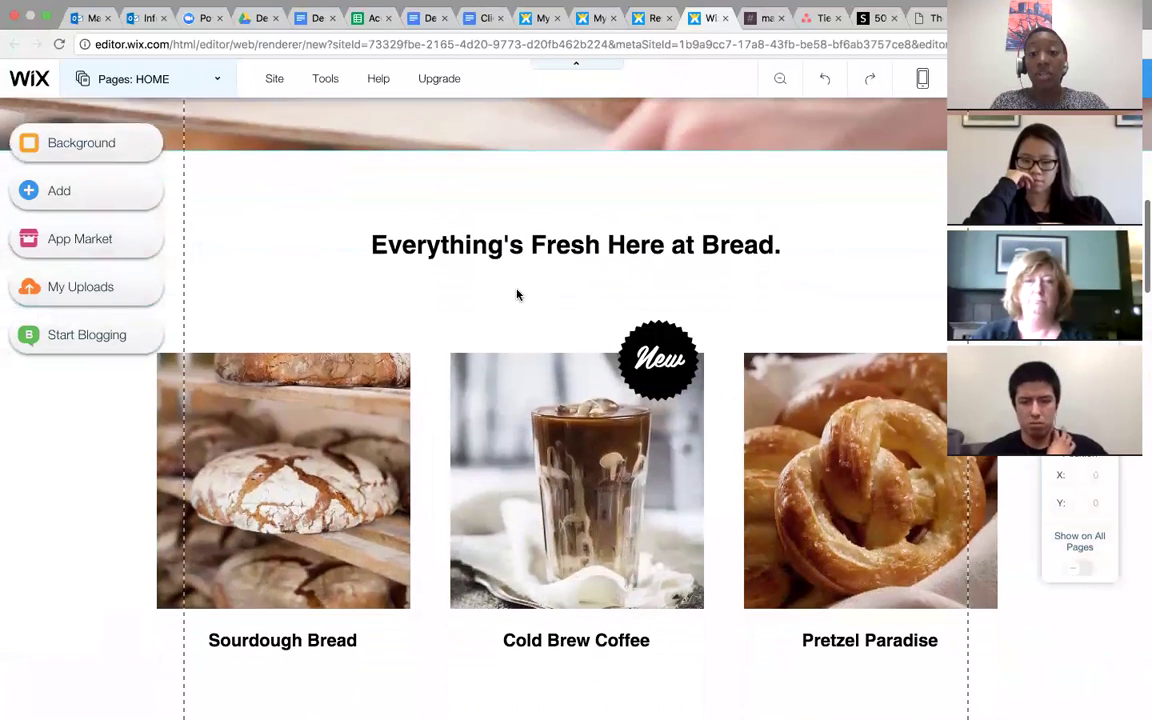
scroll(517, 293, up, 10)
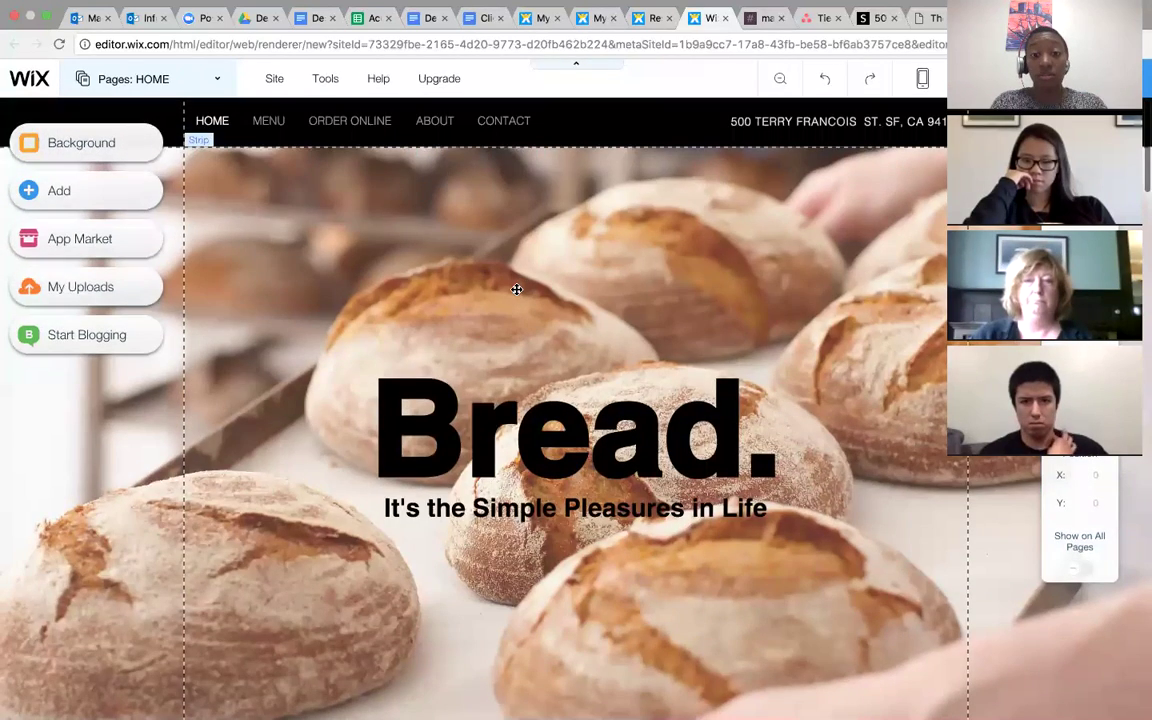
Step: Replace the background of the strip behind the "Bread." title with the sliced pizza photo from Wix's free Food & Drink images
click(413, 220)
right_click(414, 219)
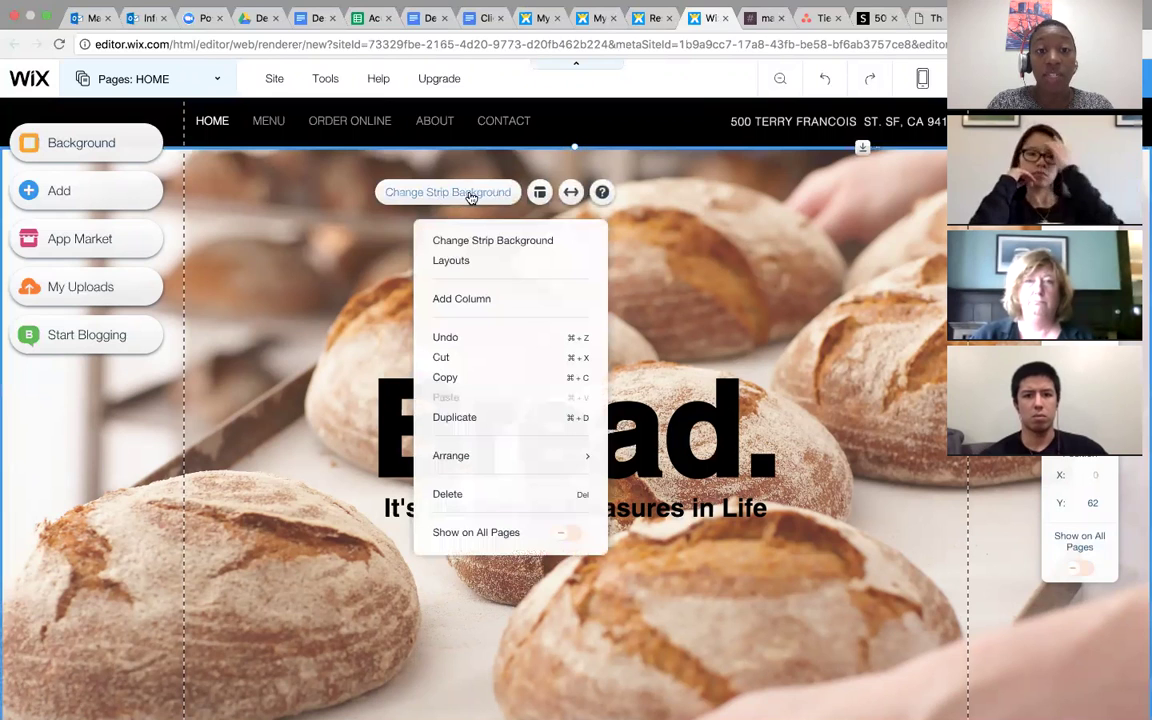
click(477, 195)
click(477, 195)
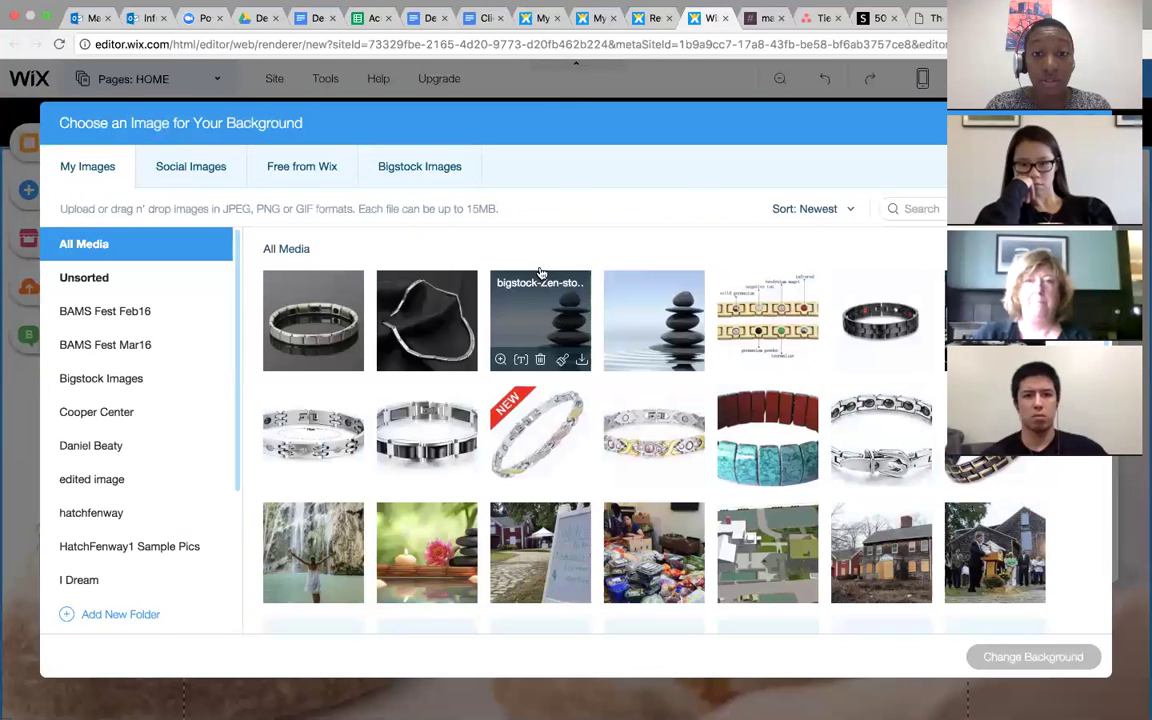
scroll(383, 348, down, 2)
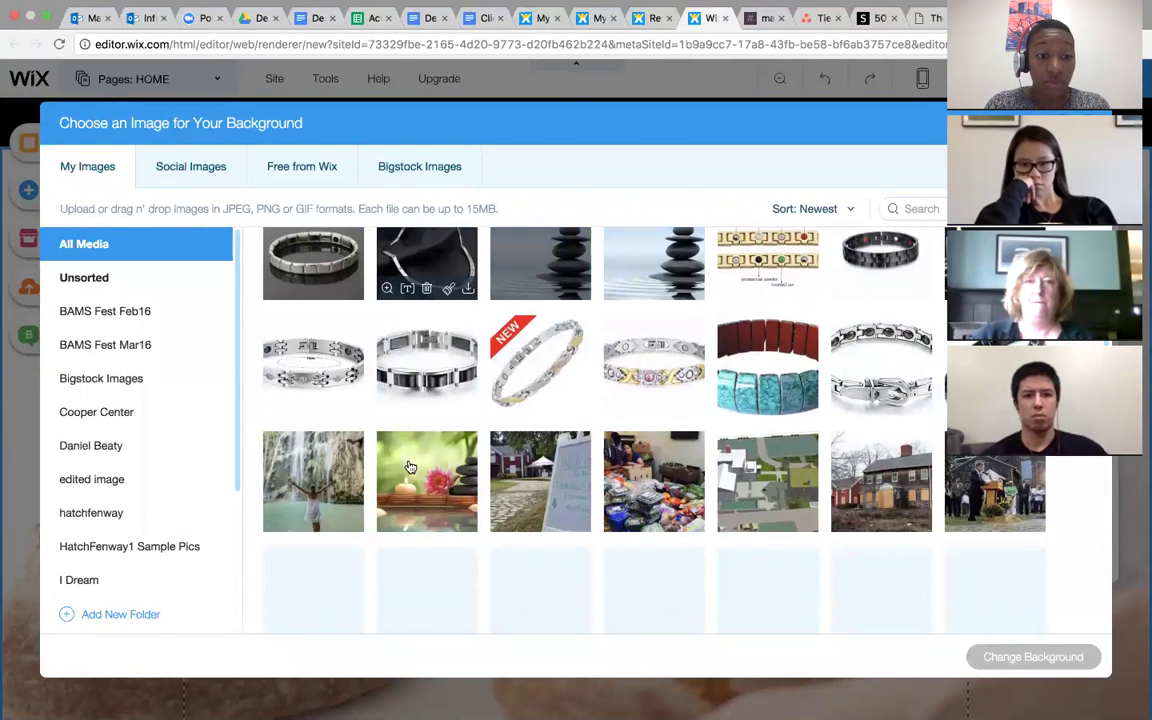
click(333, 470)
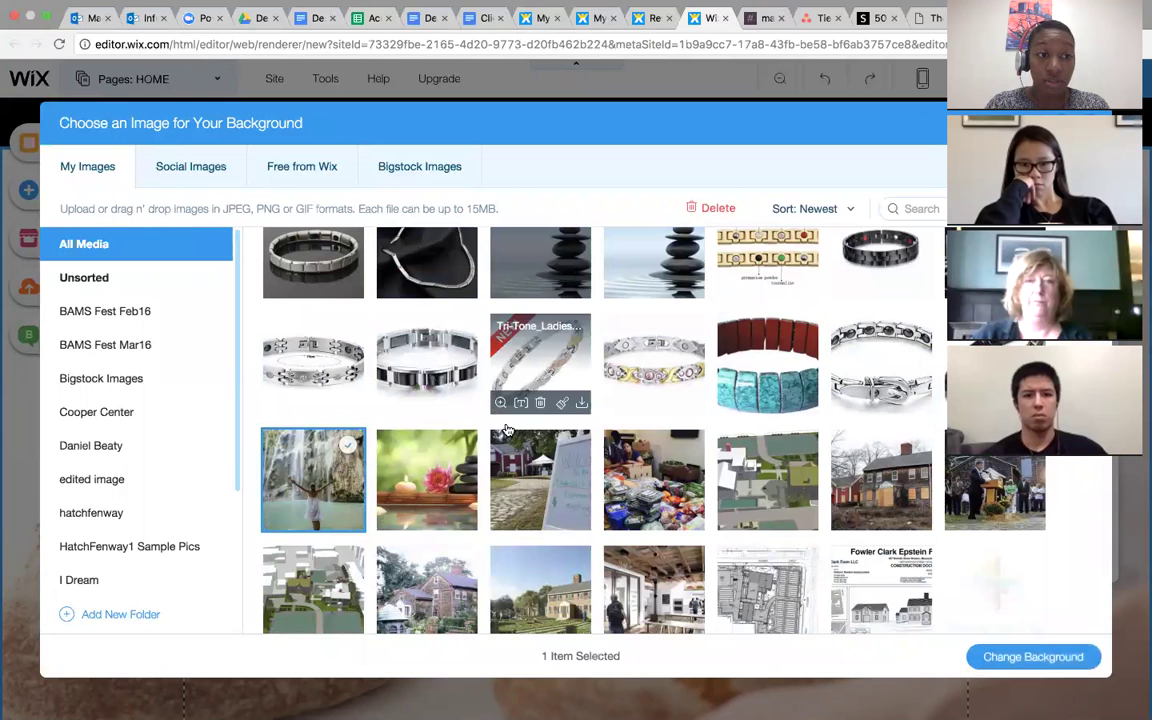
click(329, 176)
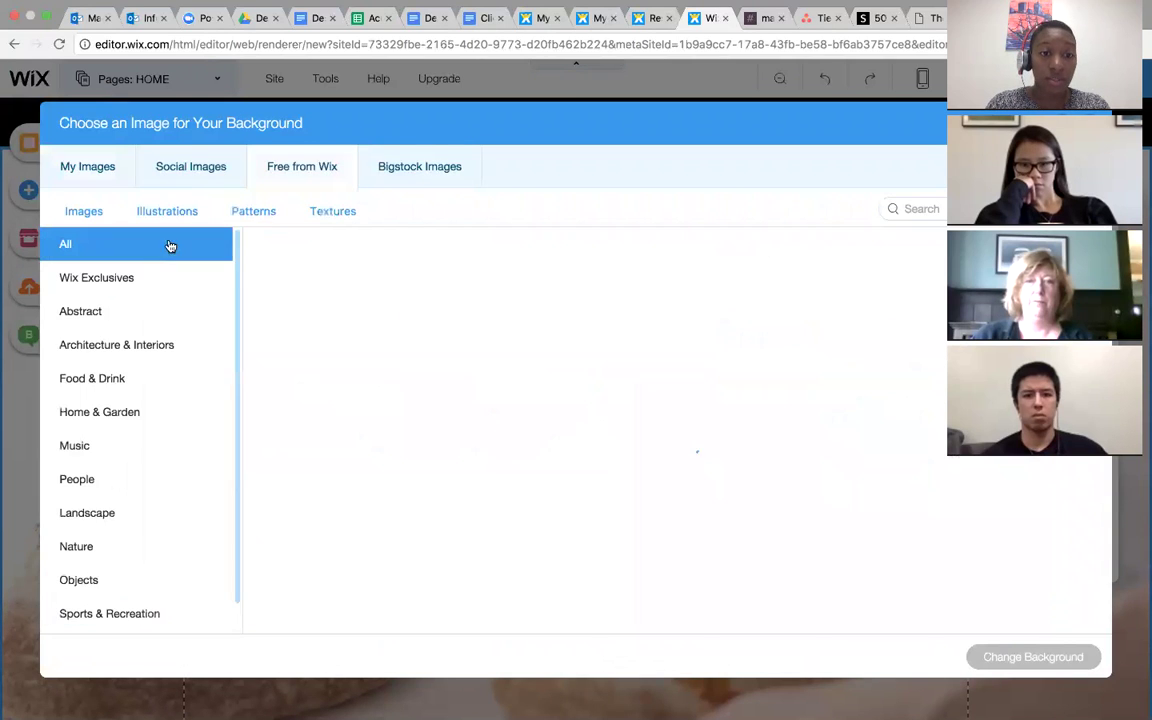
click(98, 378)
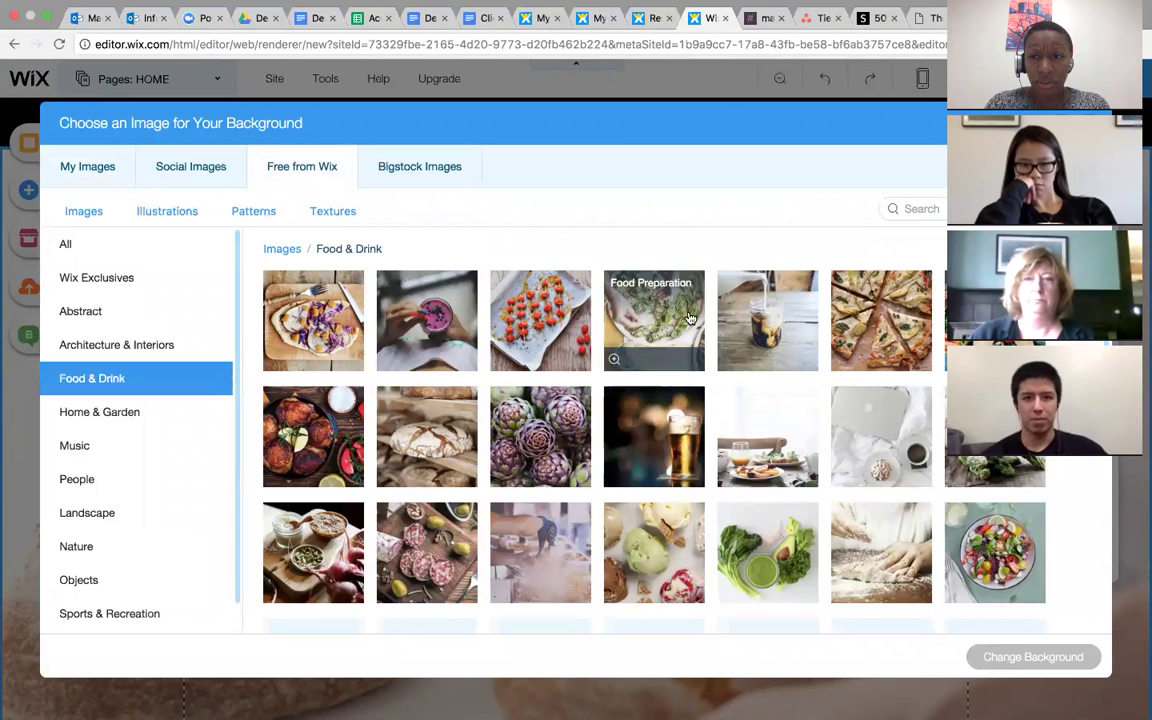
click(866, 334)
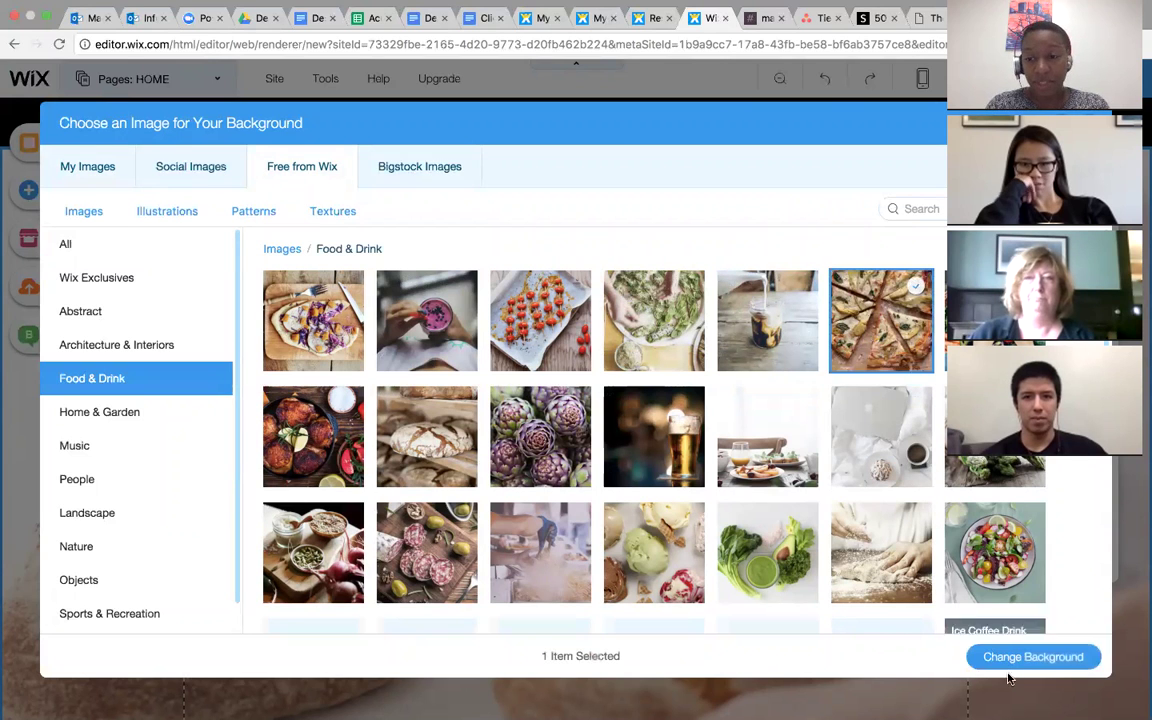
click(1032, 657)
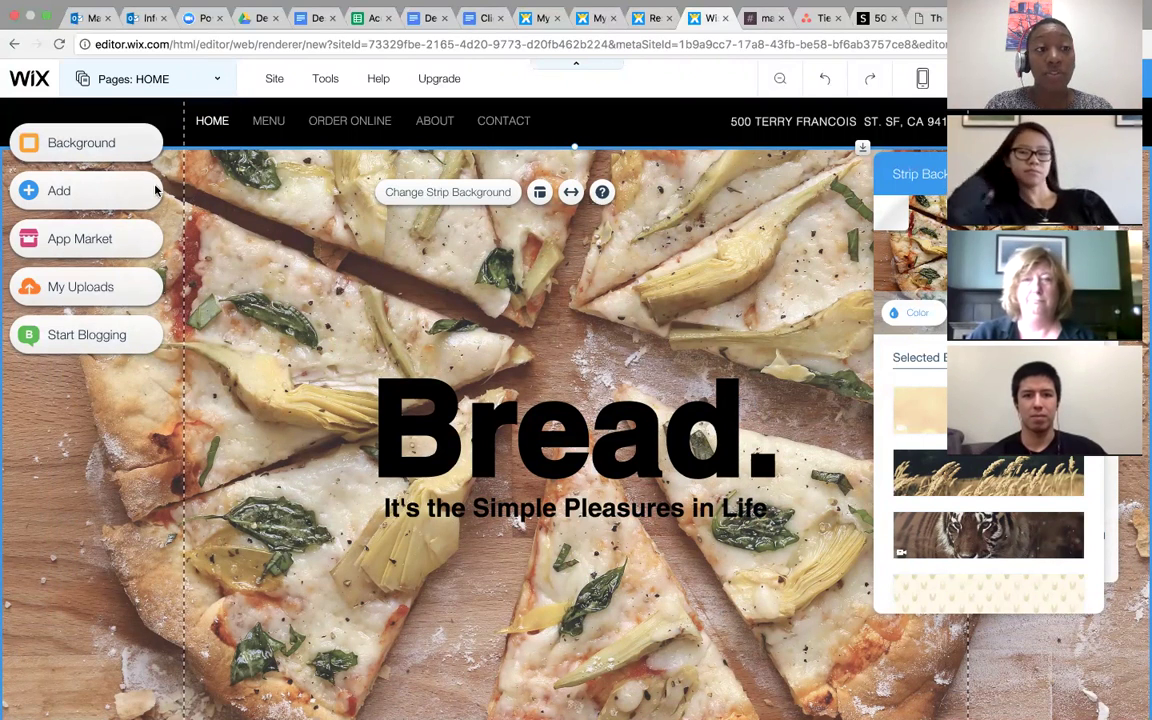
Step: View the Home page's page background options and close them without choosing one
click(91, 145)
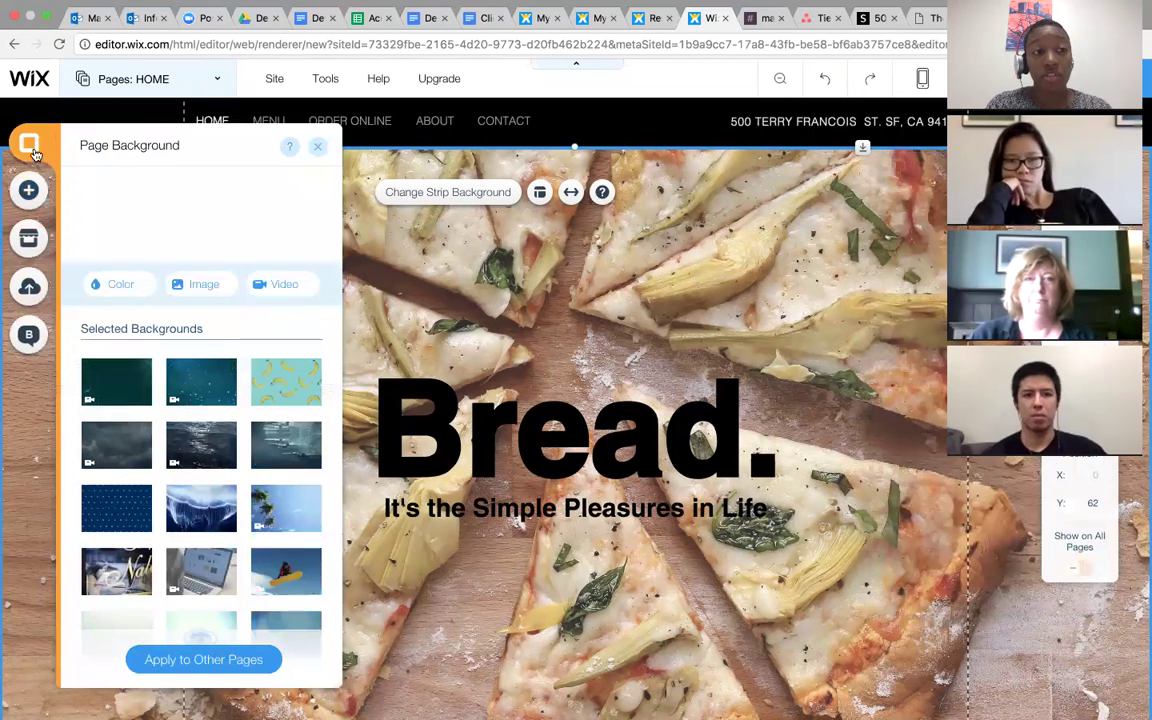
click(318, 147)
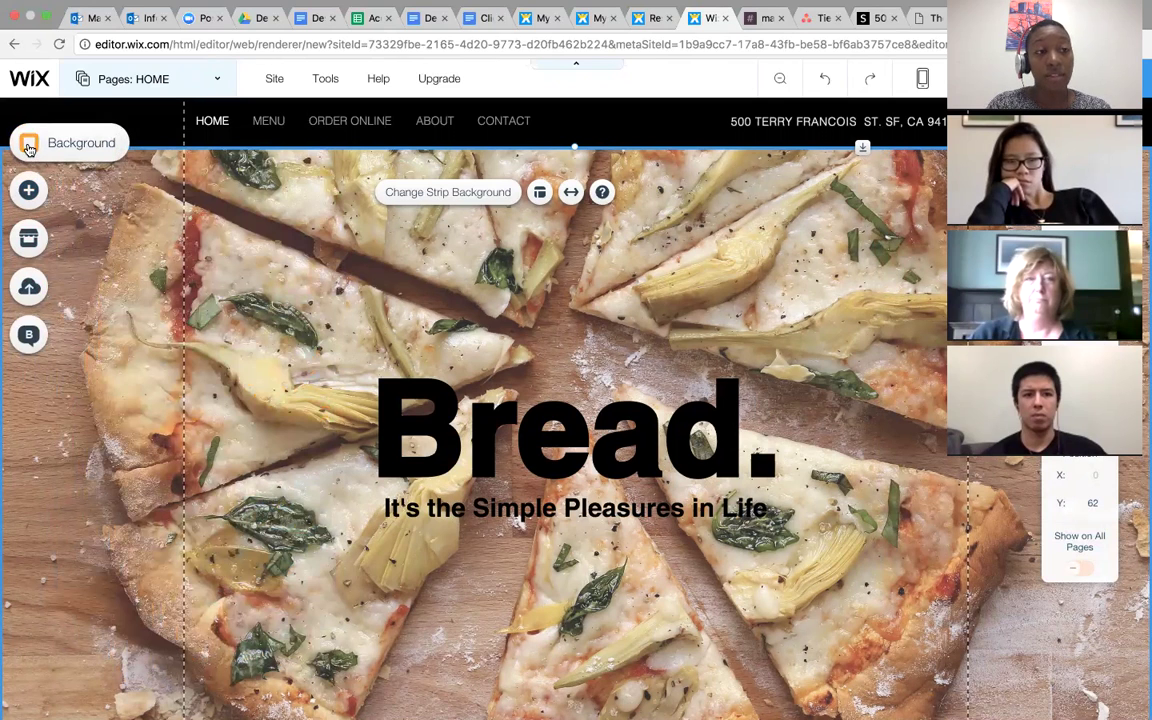
Step: Change the site colors from the page background's color options to the preset palette of blue, gray, green, gray and orange
click(29, 147)
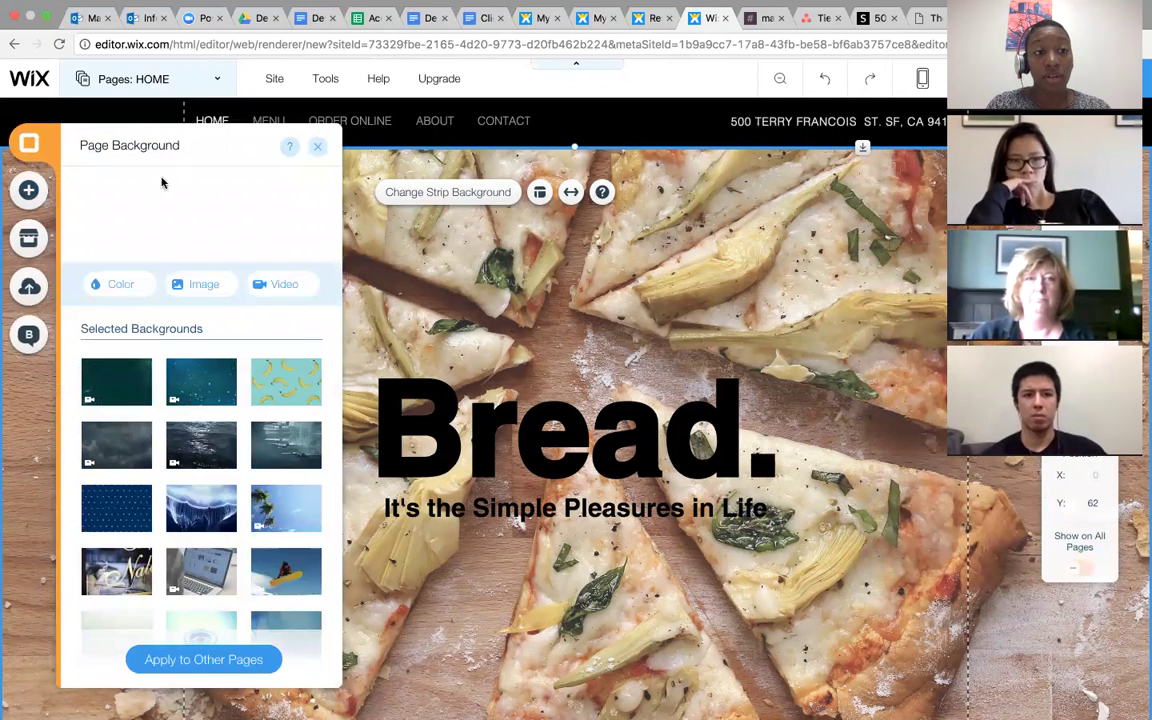
click(138, 284)
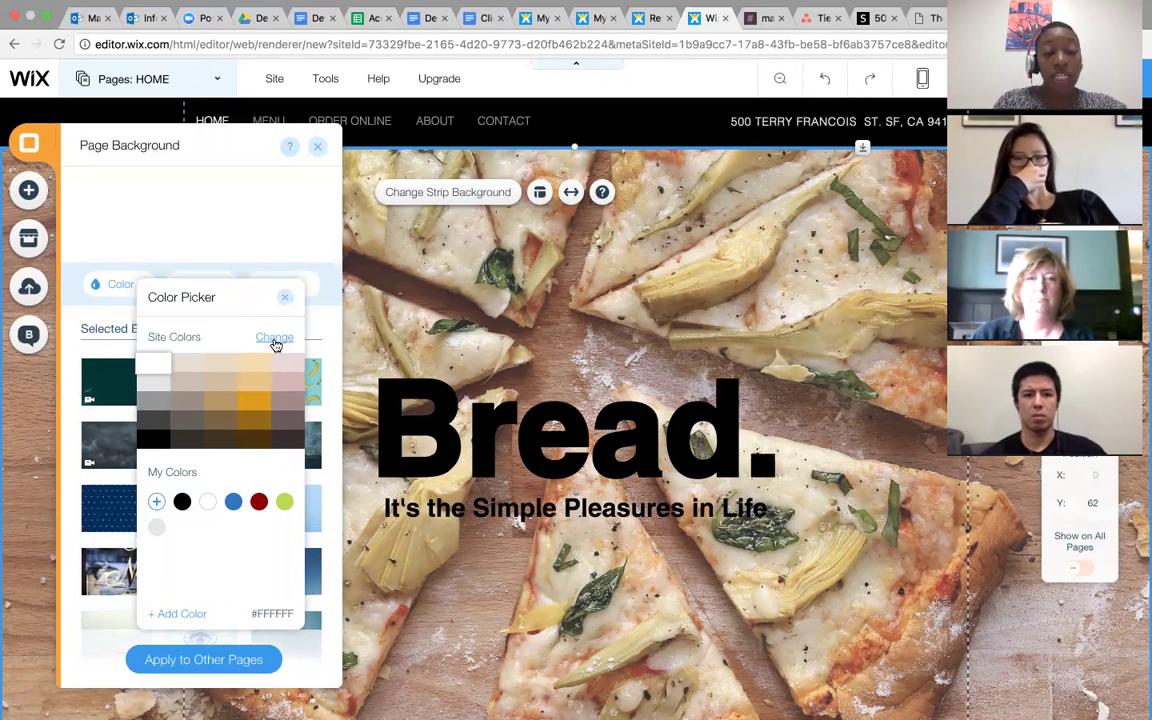
click(206, 443)
click(276, 338)
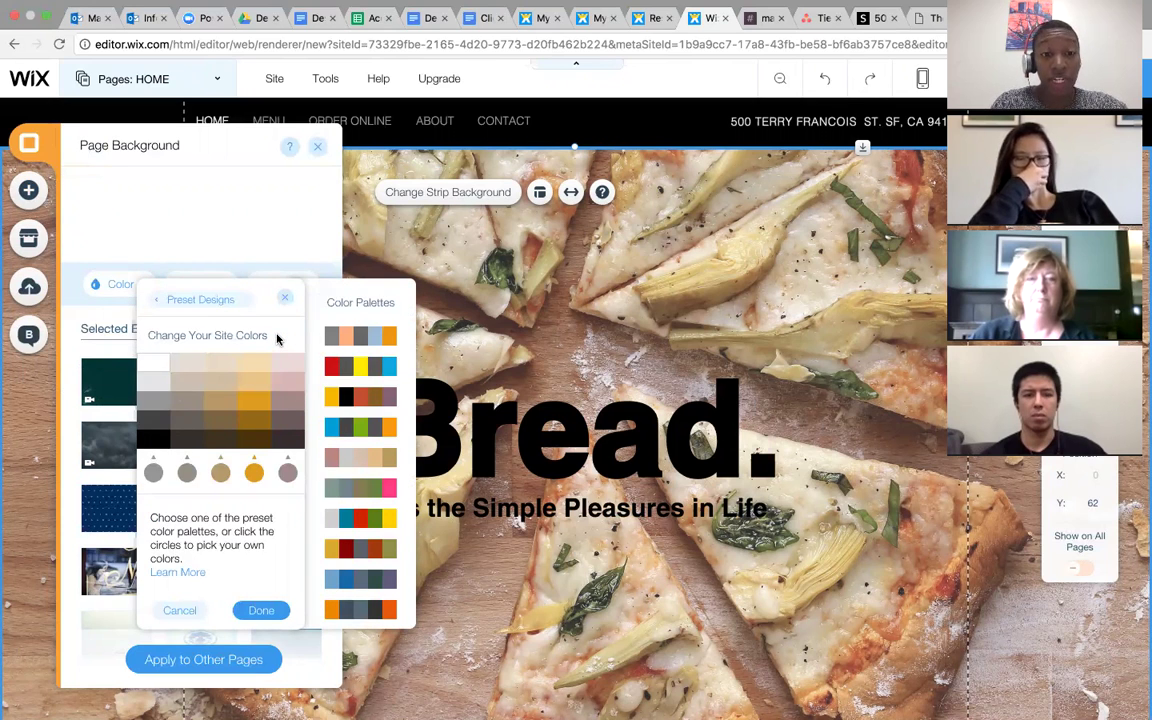
click(343, 430)
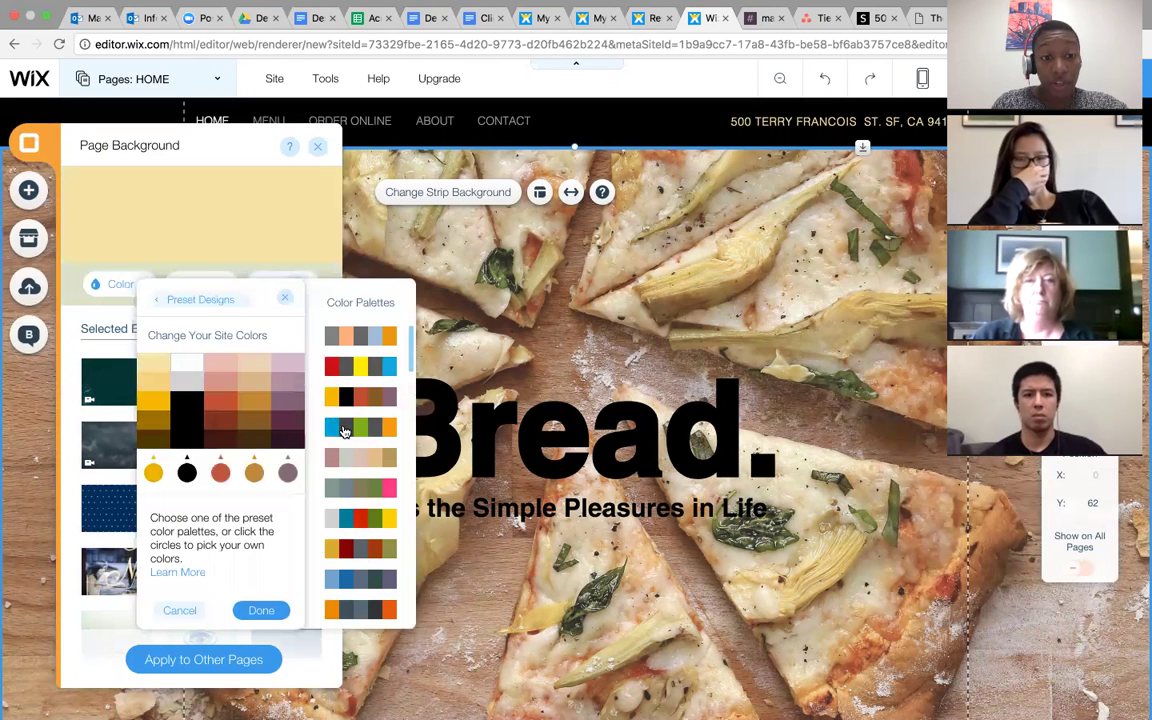
click(358, 429)
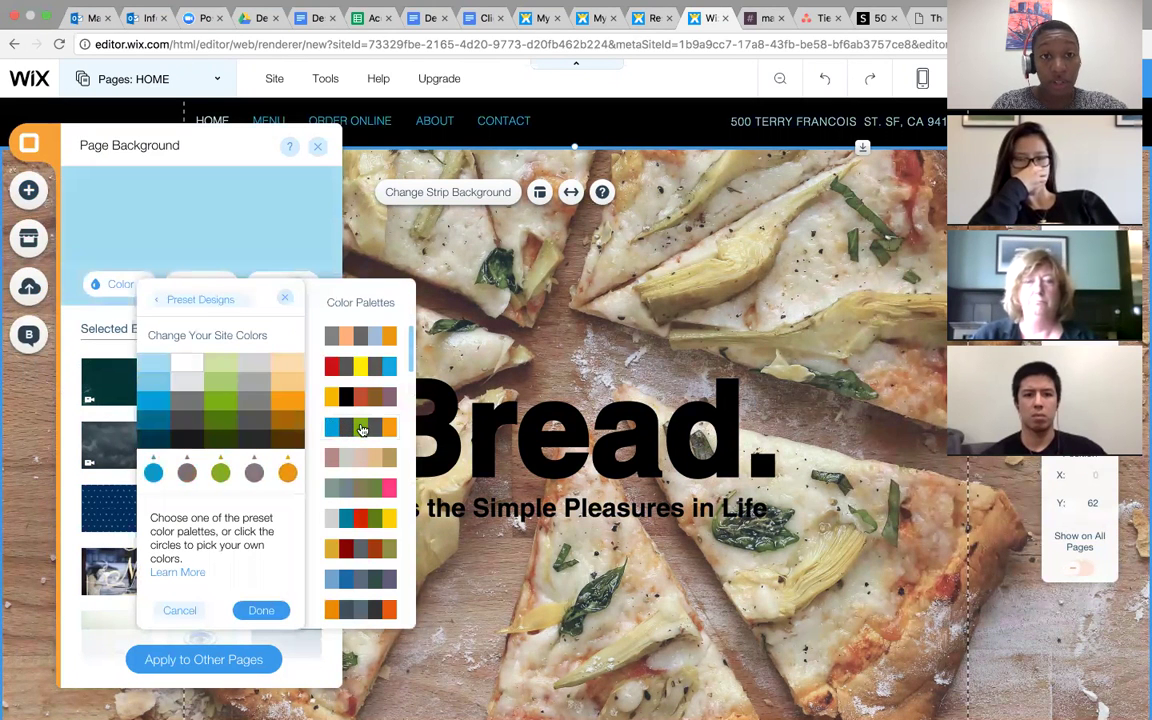
click(362, 429)
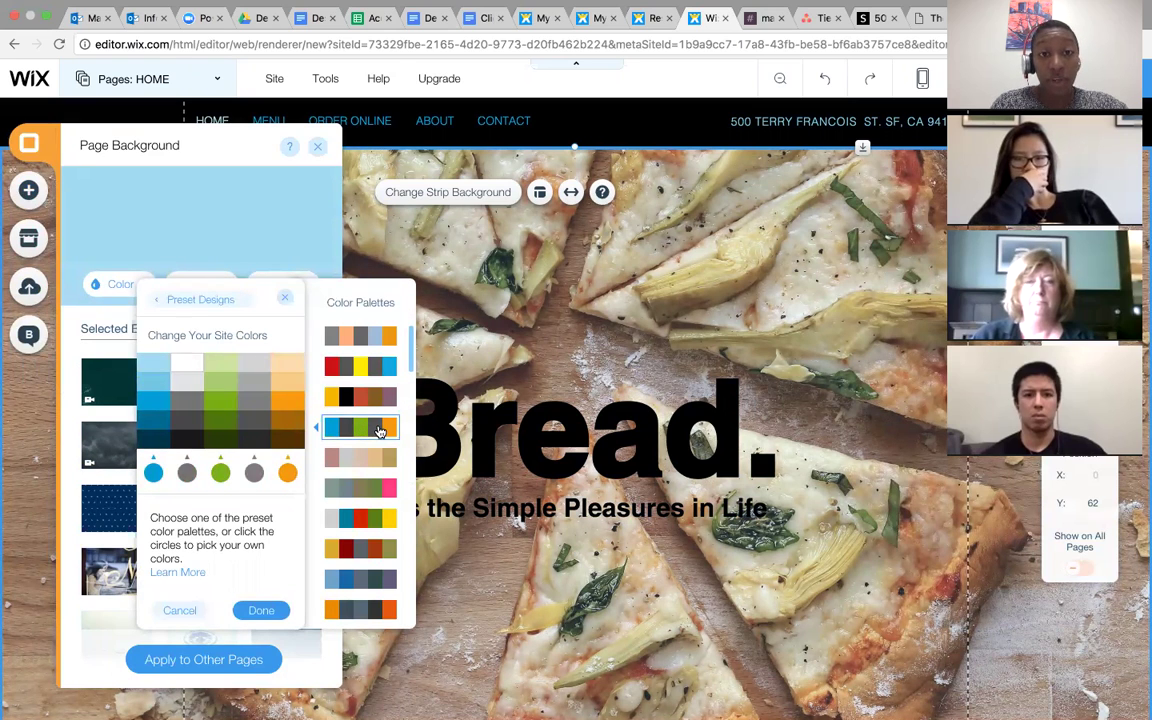